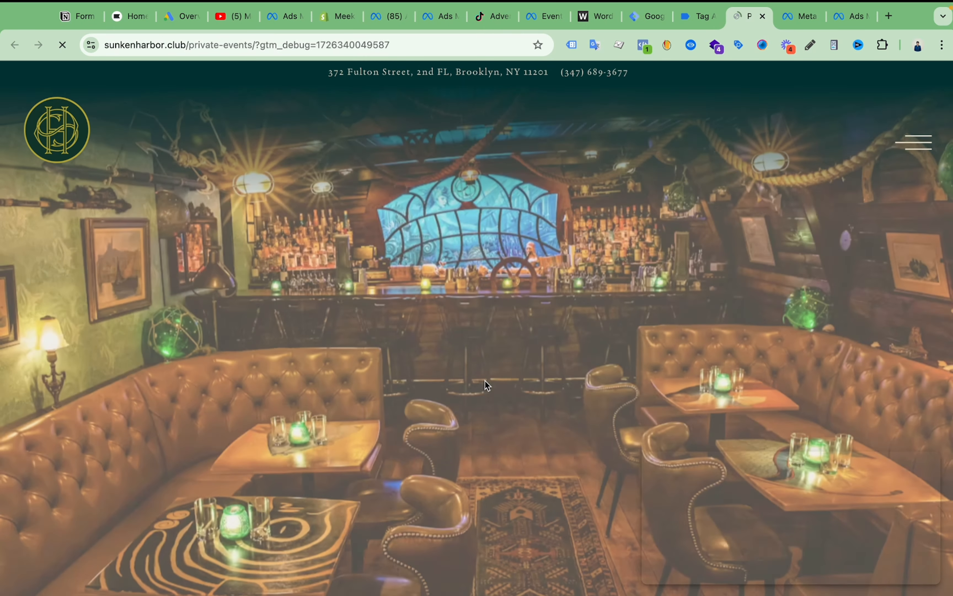
- Open the private event inquiry form and fill in the contact's first and last name from the saved autofill entry
scroll(531, 301, down, 15)
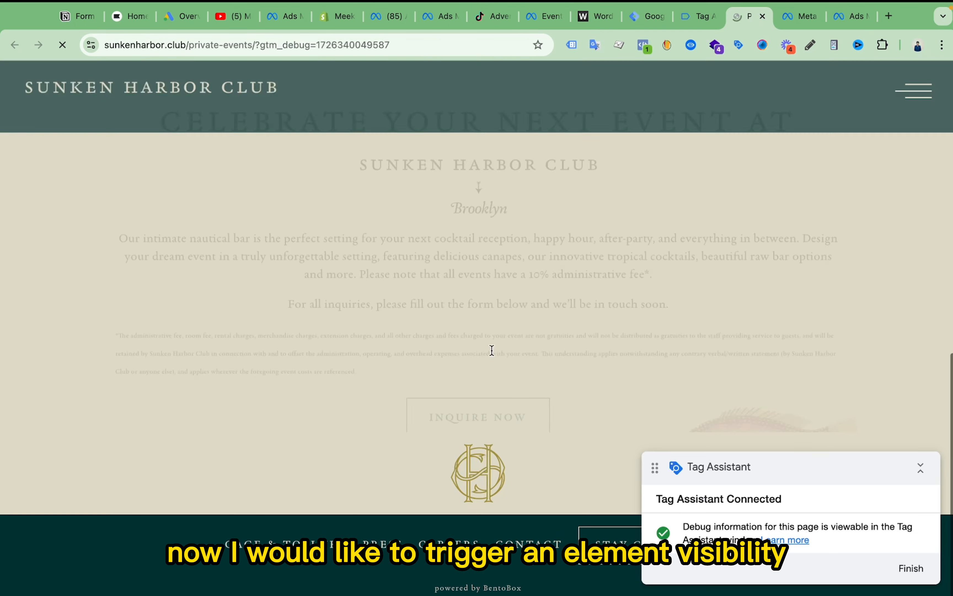
click(481, 374)
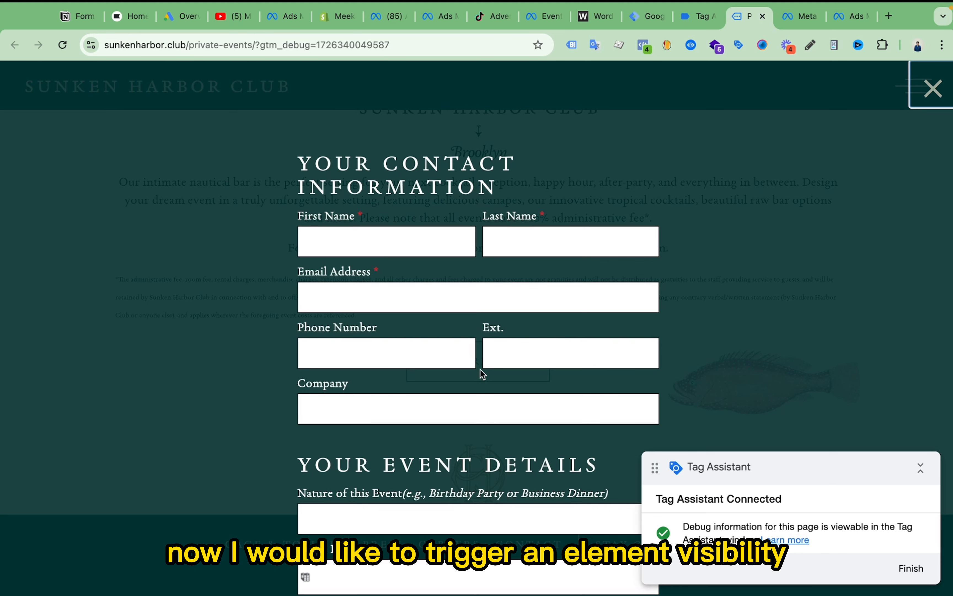
click(450, 240)
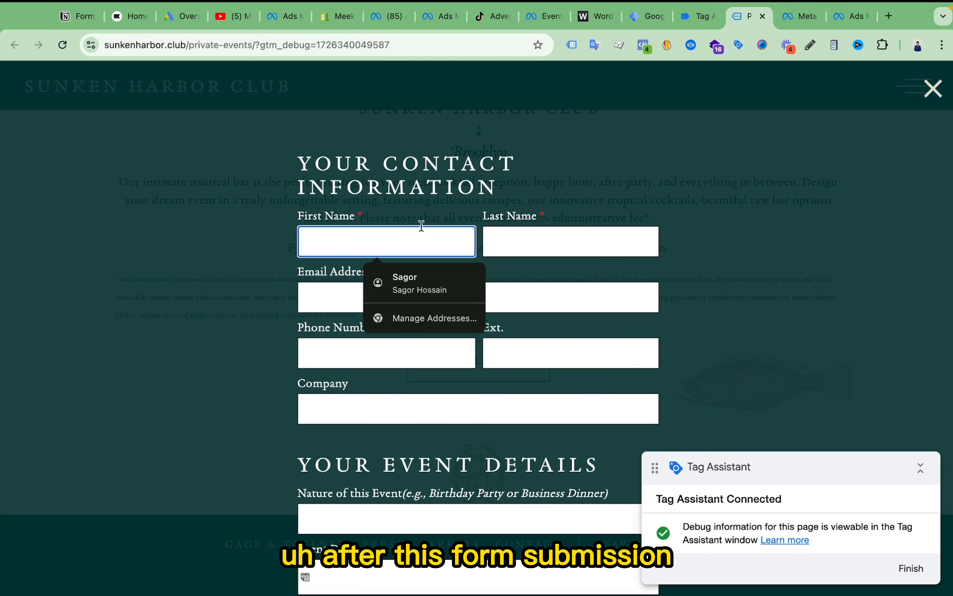
scroll(488, 245, down, 10)
scroll(488, 246, up, 10)
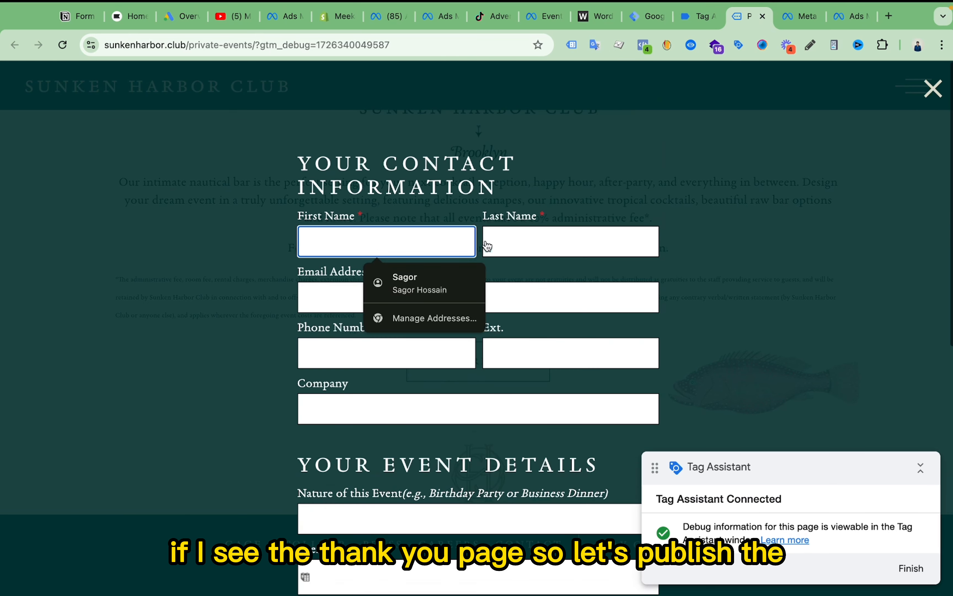
click(419, 283)
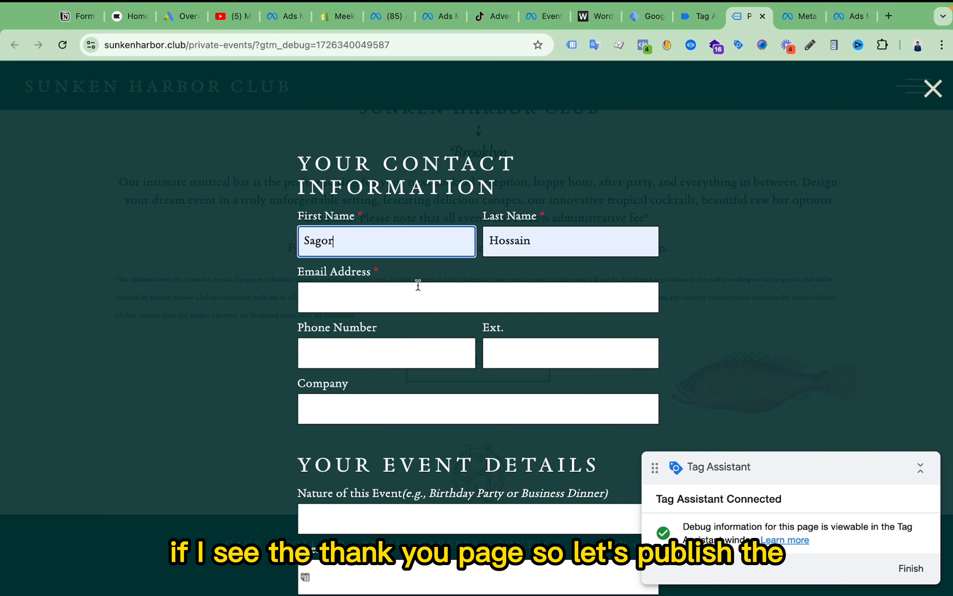
- Enter the contact's email address and complete the remaining contact and event details of the inquiry form
click(394, 296)
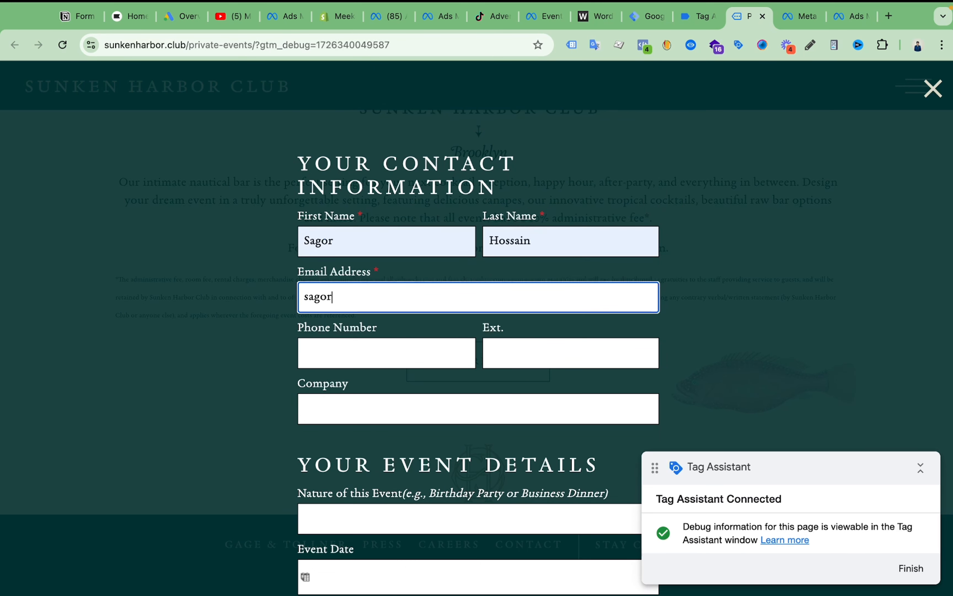
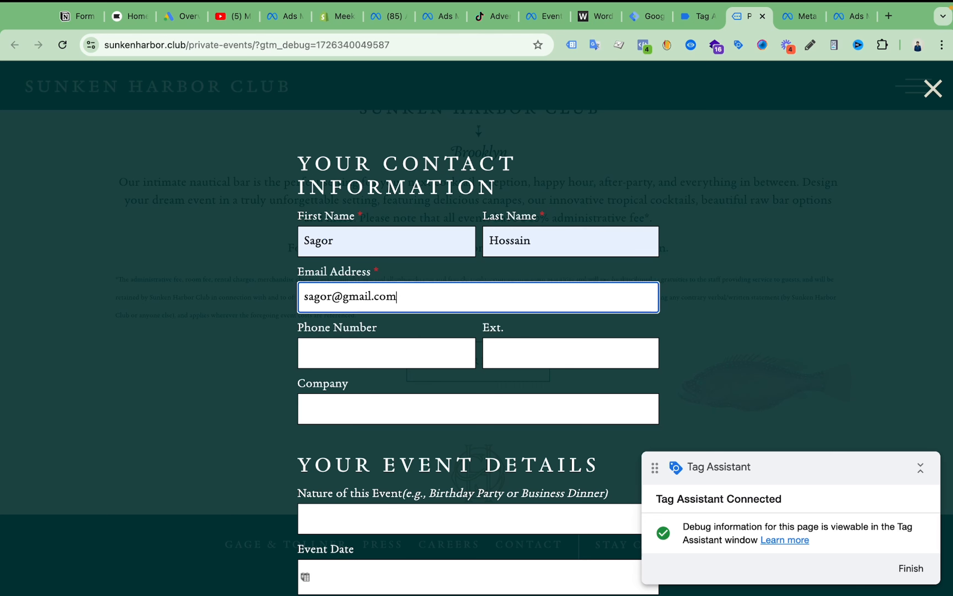
click(387, 349)
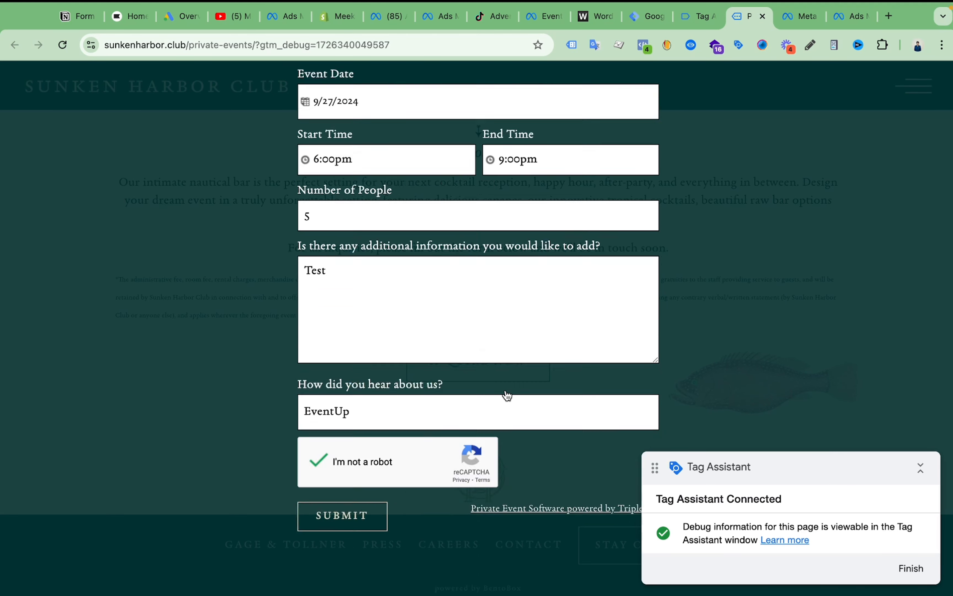
scroll(506, 394, up, 10)
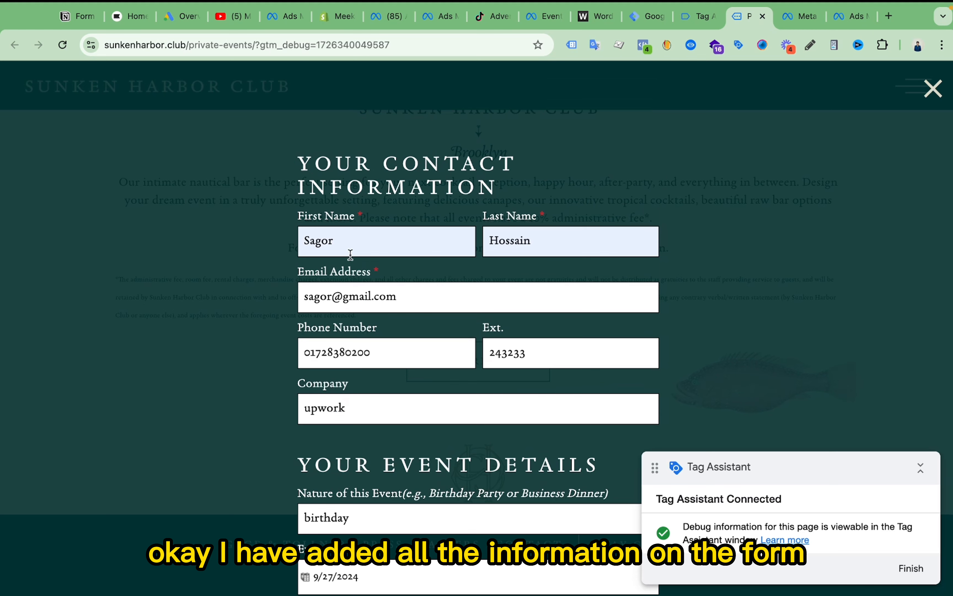
scroll(442, 287, down, 10)
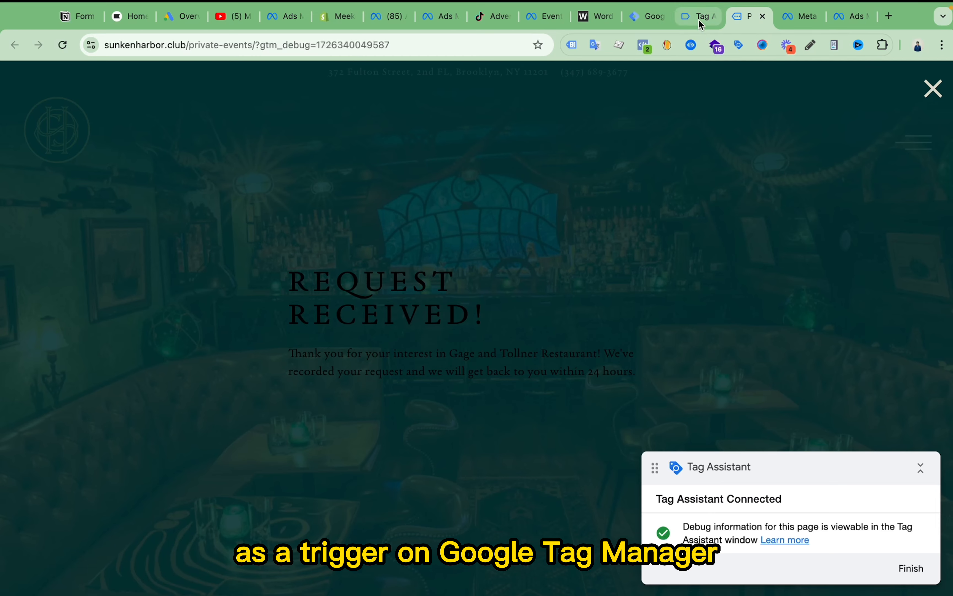
- Inspect the "Request Received!" heading of the confirmation message in the developer tools and activate element picking
click(636, 21)
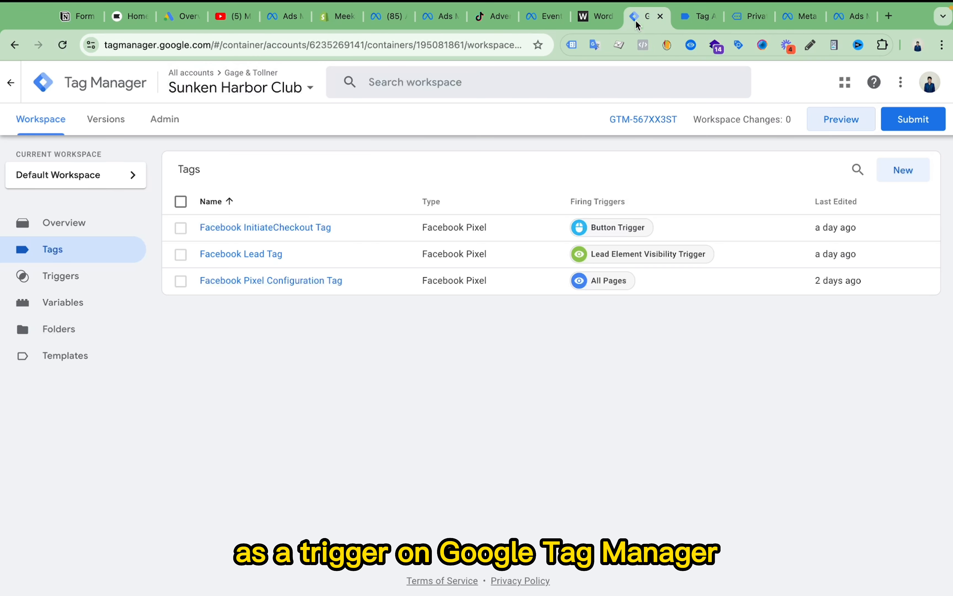
click(744, 18)
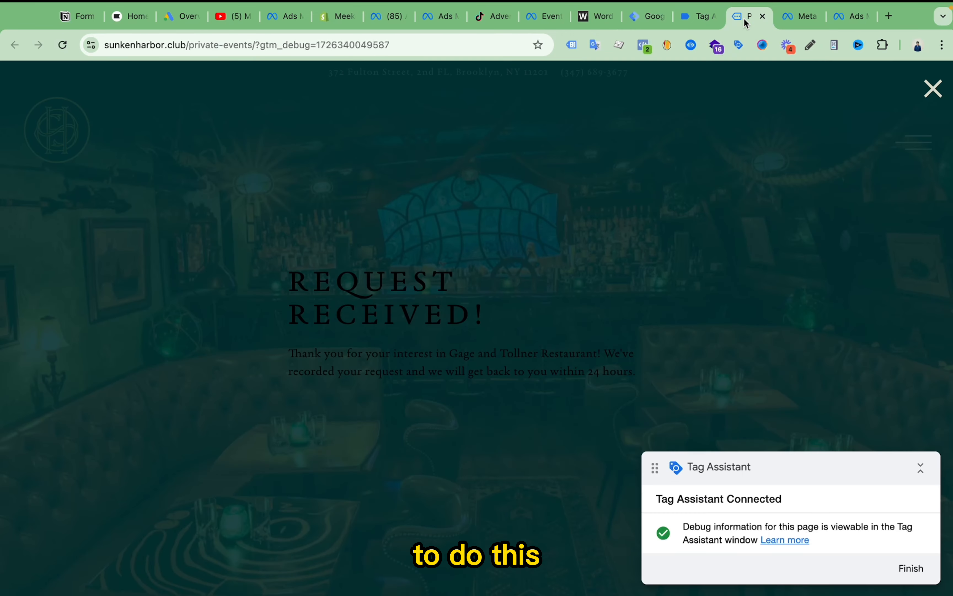
triple_click(389, 276)
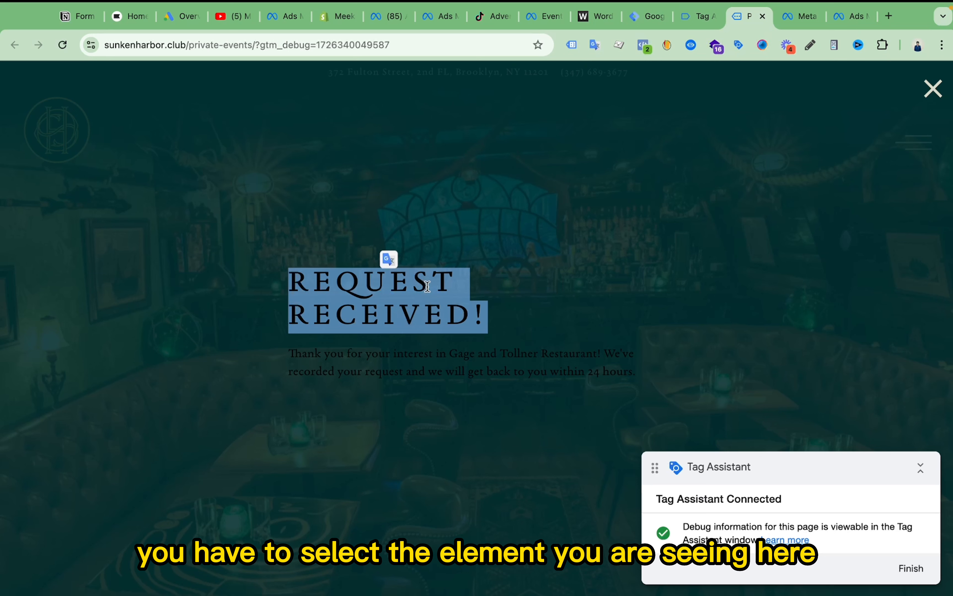
right_click(411, 315)
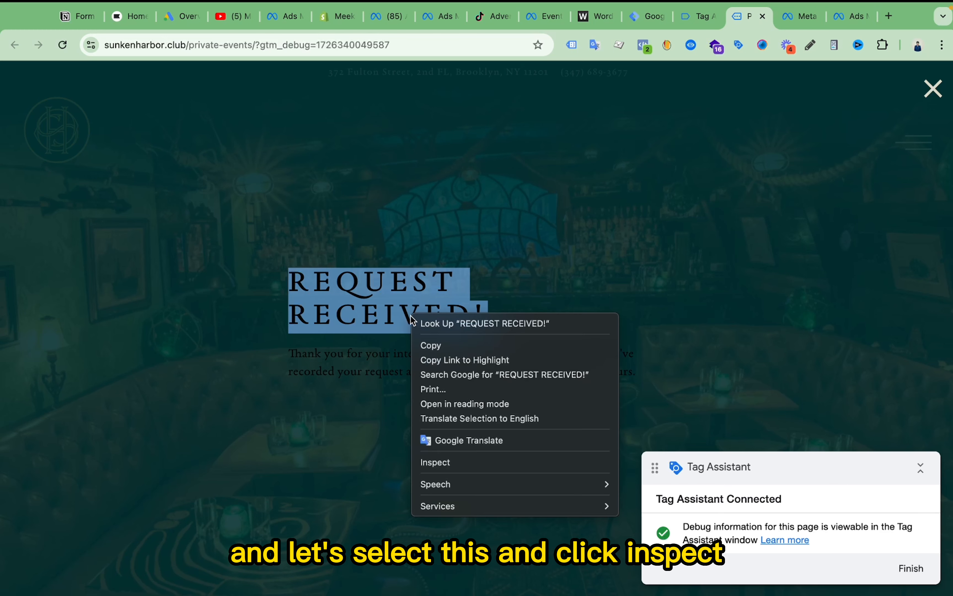
click(461, 465)
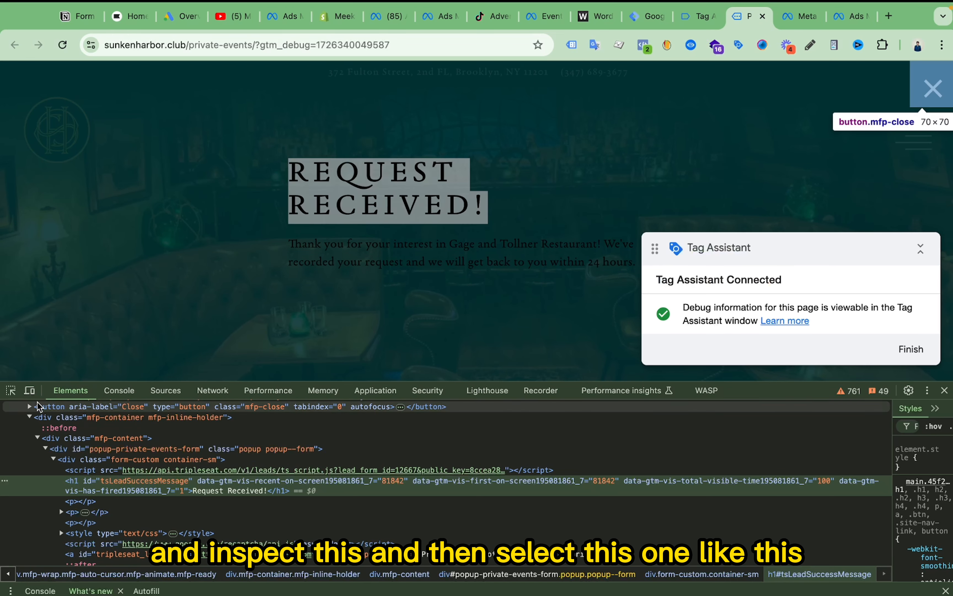
click(10, 391)
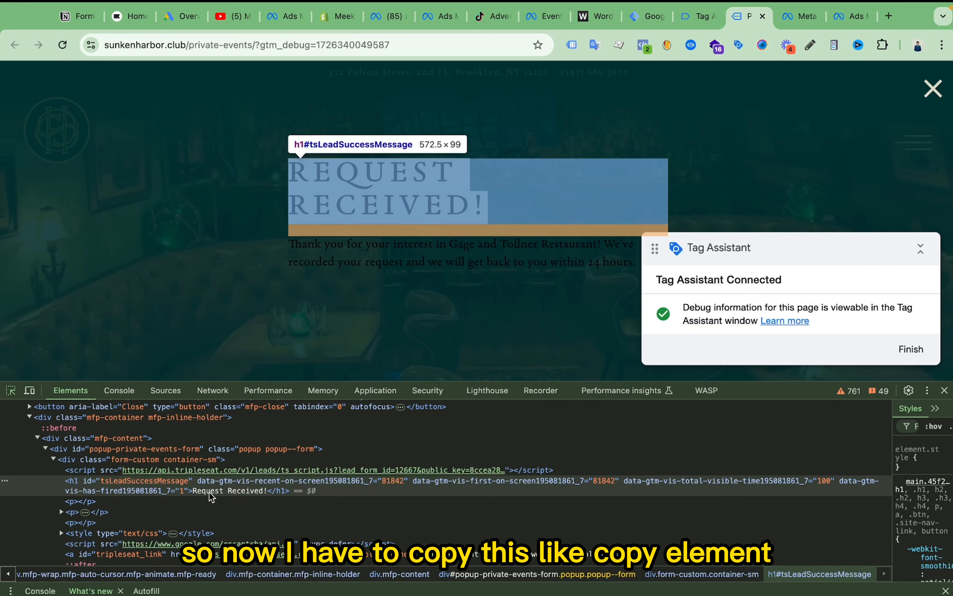
- Copy the tsLeadSuccessMessage h1 element and paste it over the last h1 snippet in the WordCounter notes
right_click(193, 482)
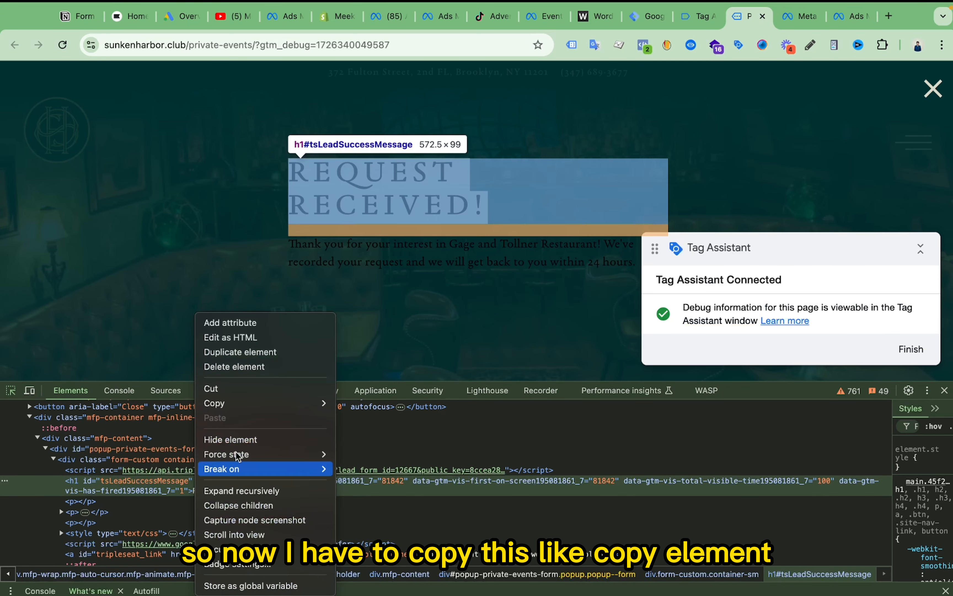
mouse_move(249, 406)
click(374, 401)
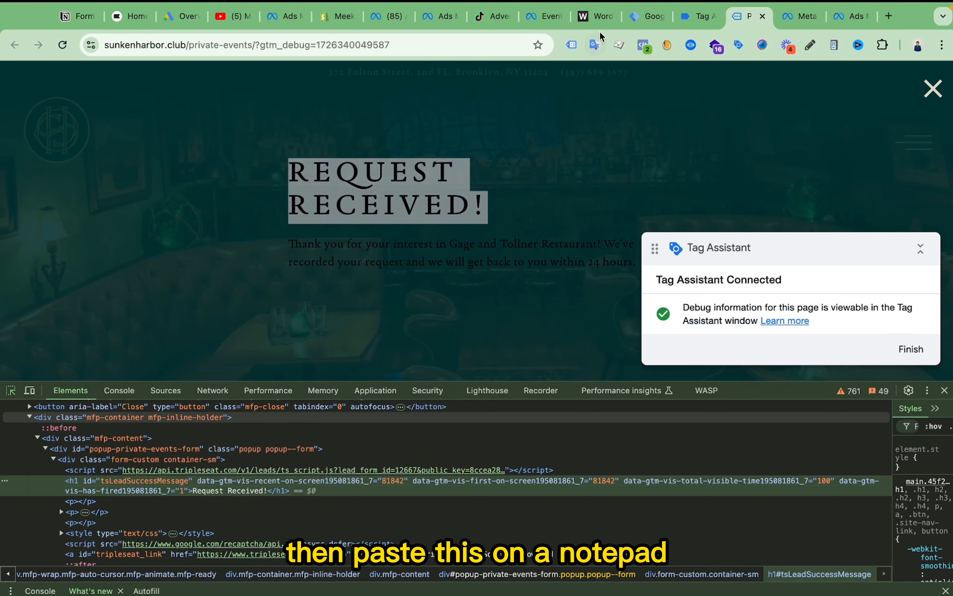
click(597, 17)
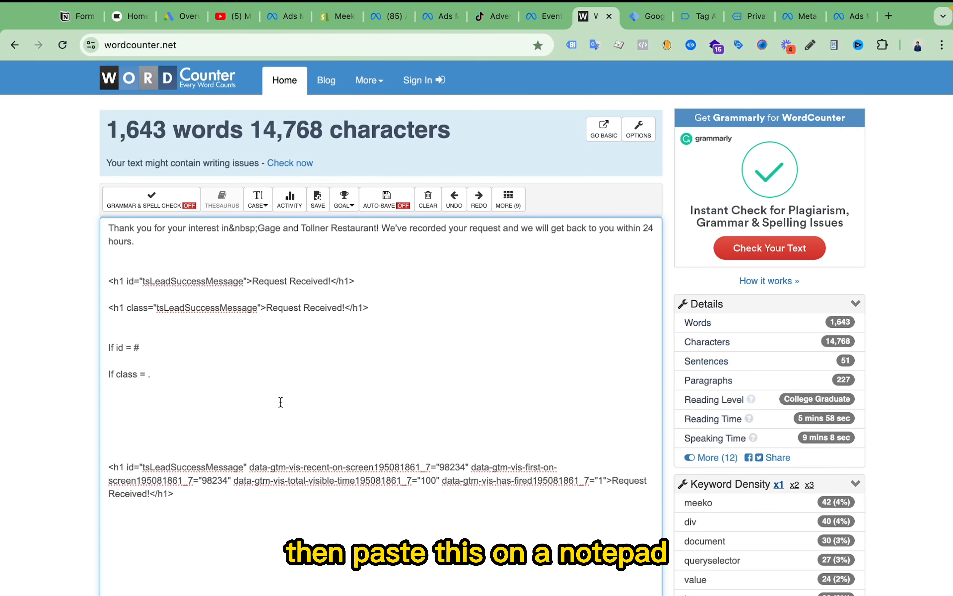
scroll(277, 411, down, 2)
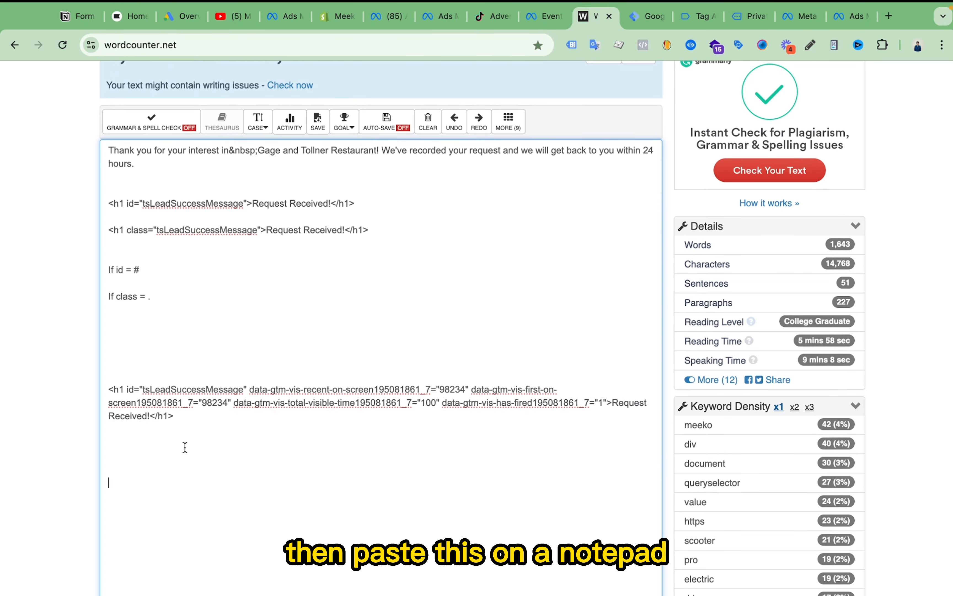
drag(110, 387, 233, 423)
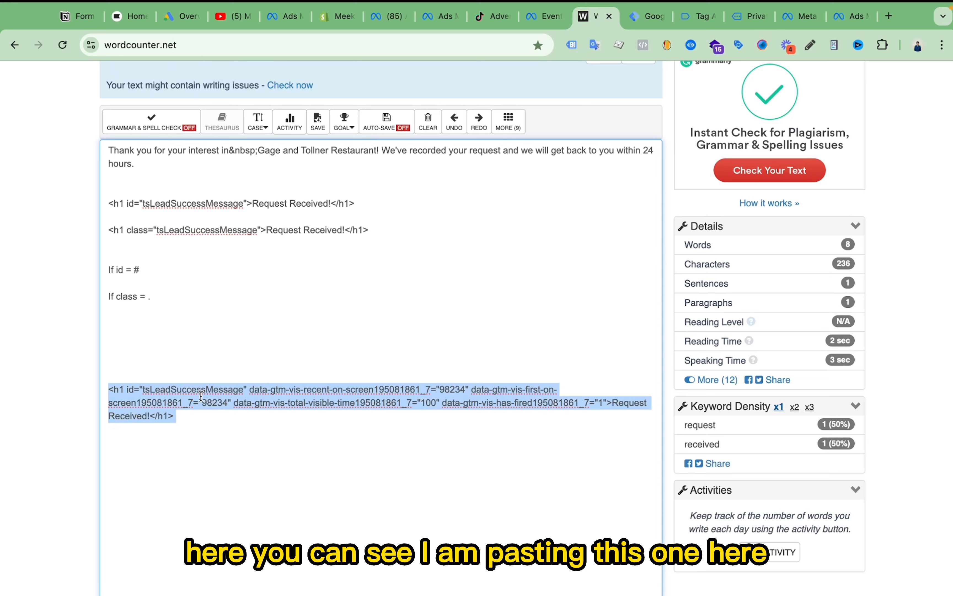
right_click(201, 396)
click(238, 325)
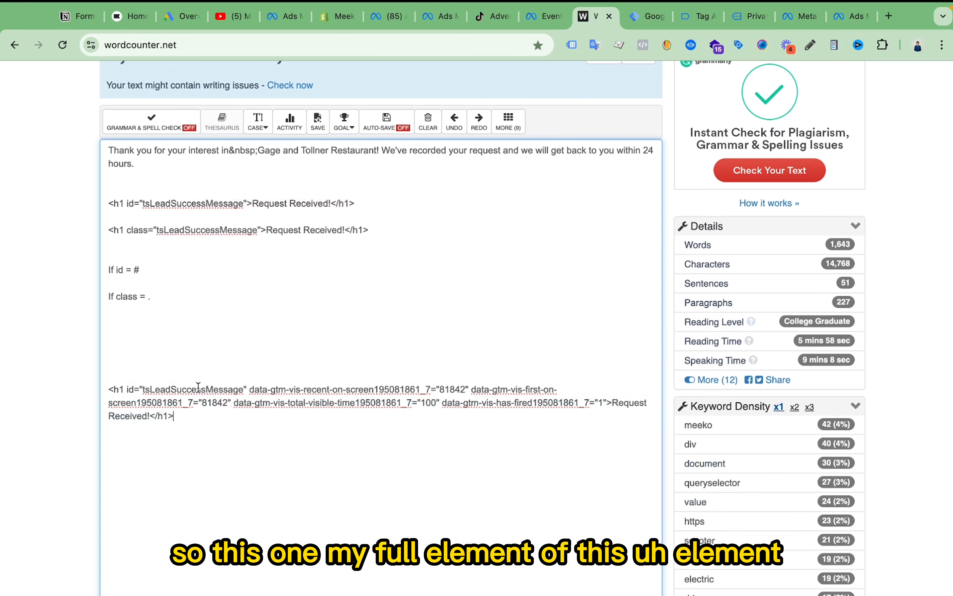
- Compare the confirmation heading with the pasted snippet in WordCounter and pick out the snippet's id value, tsLeadSuccessMessage
click(699, 15)
click(749, 15)
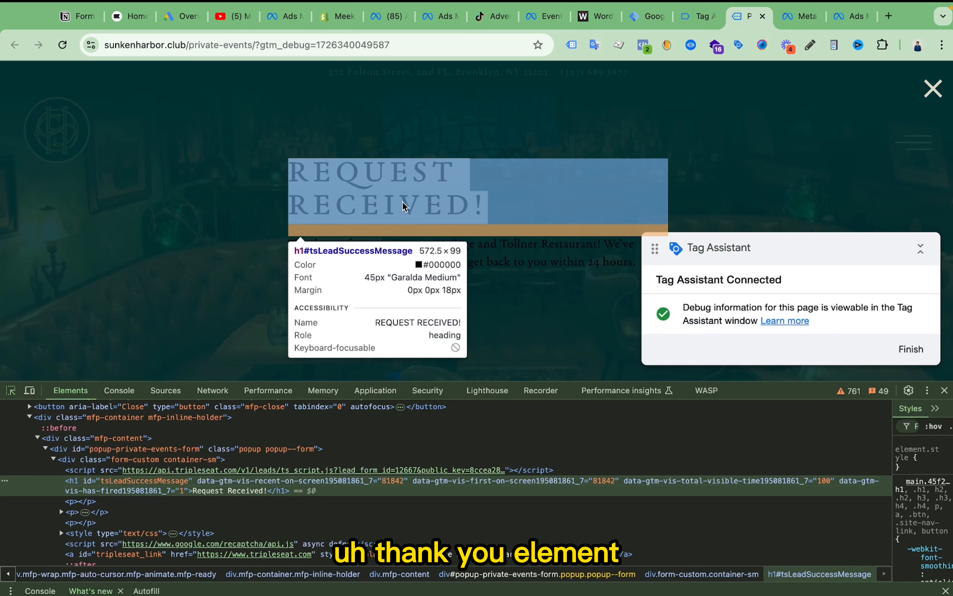
click(648, 18)
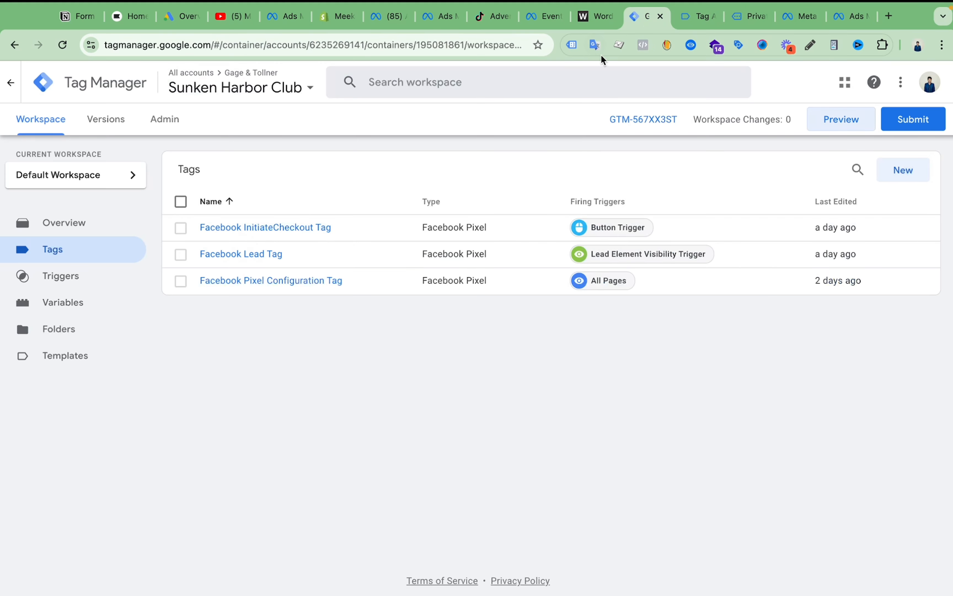
click(596, 19)
click(383, 319)
scroll(383, 320, up, 2)
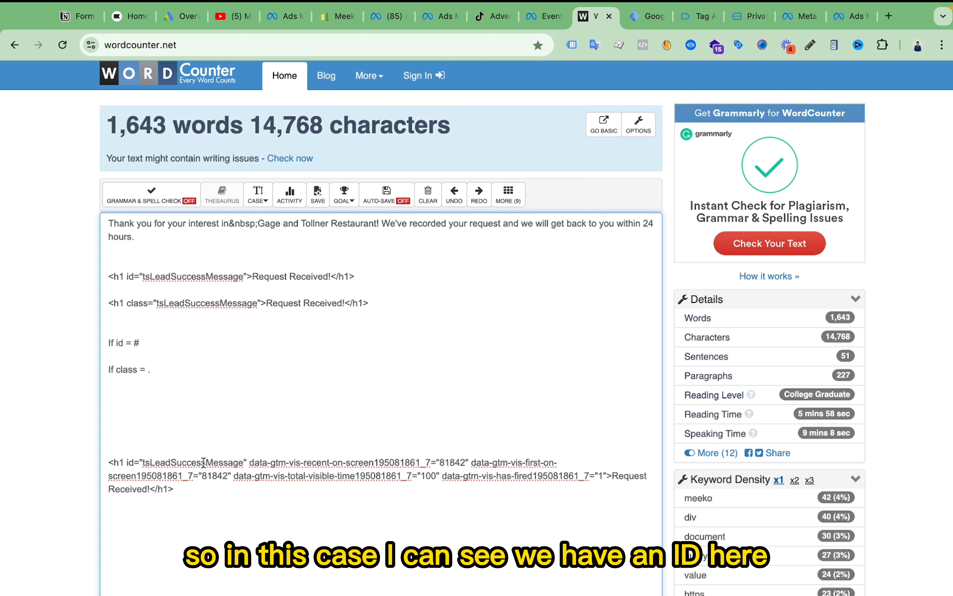
drag(143, 462, 159, 461)
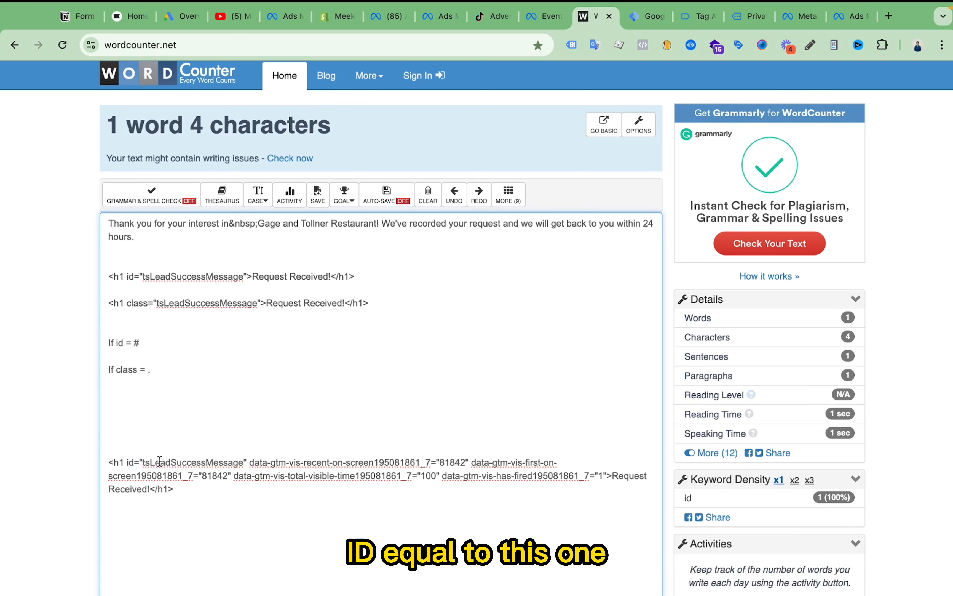
double_click(159, 461)
- Start a new Element Visibility trigger in Google Tag Manager with ID as the selection method
click(646, 16)
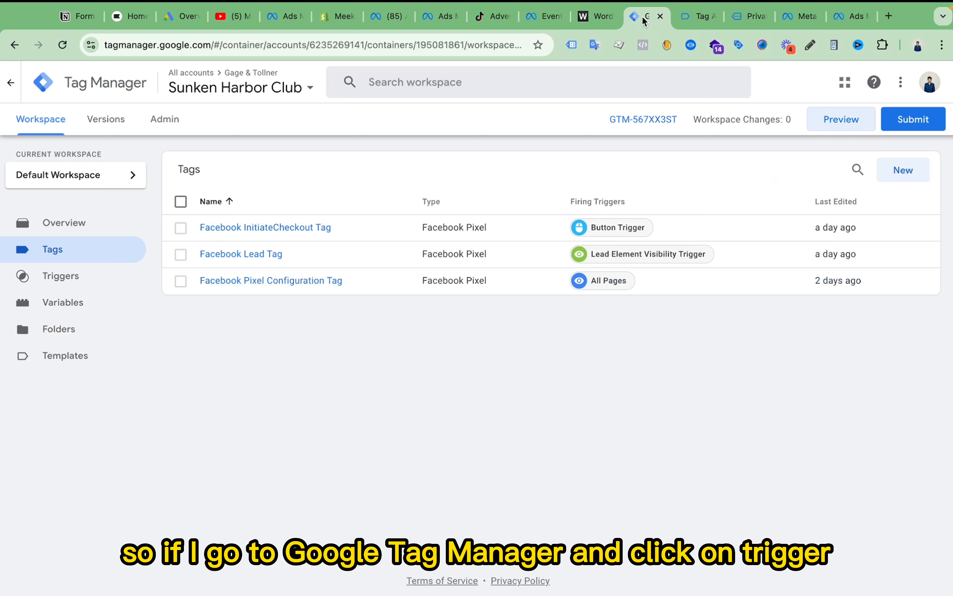
click(81, 274)
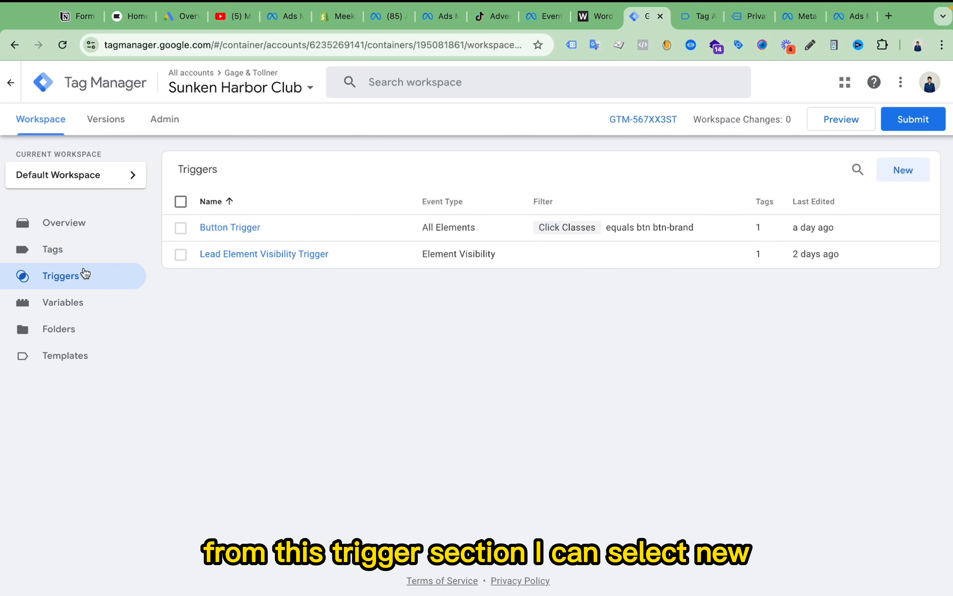
click(904, 173)
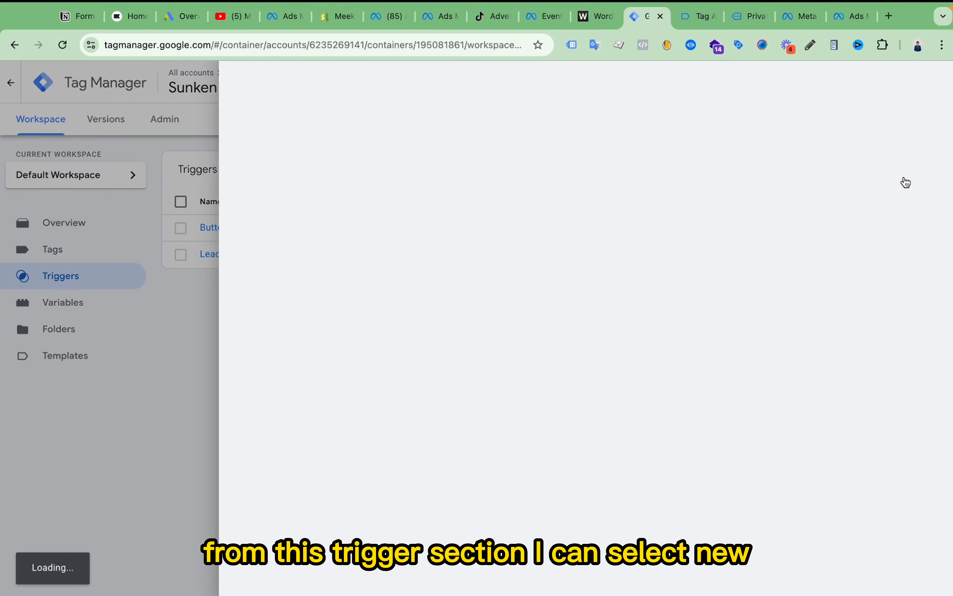
click(557, 229)
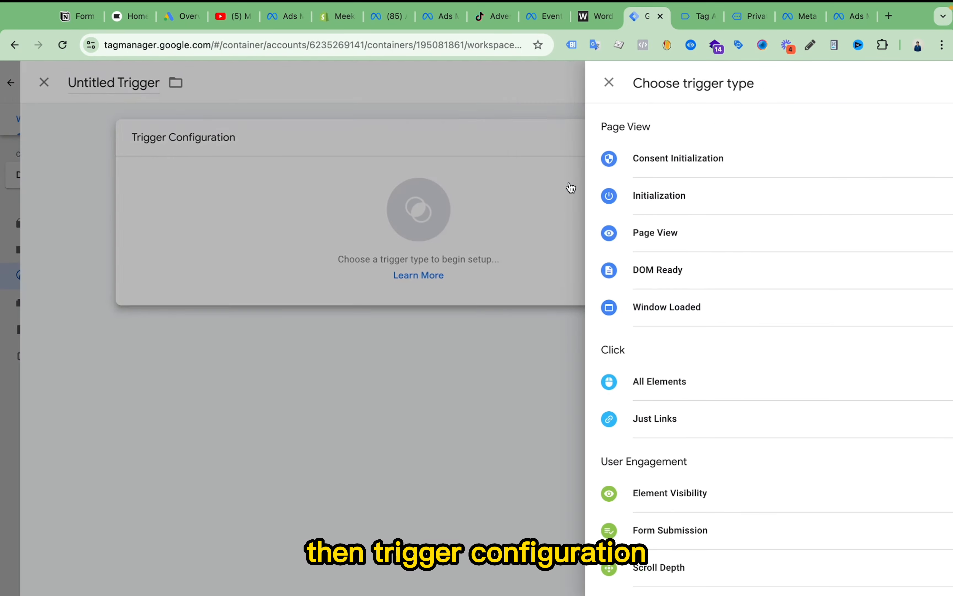
scroll(672, 374, down, 3)
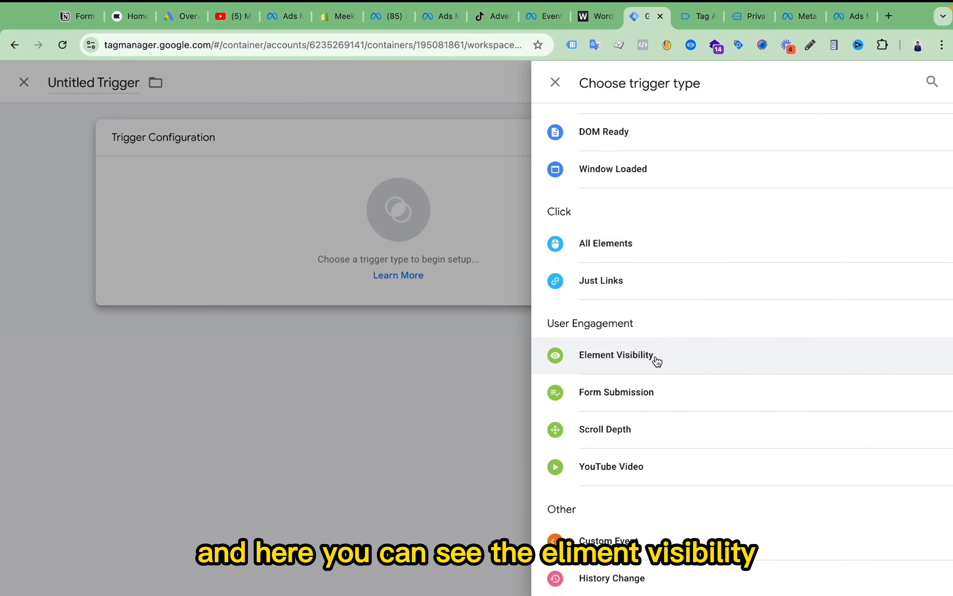
click(684, 357)
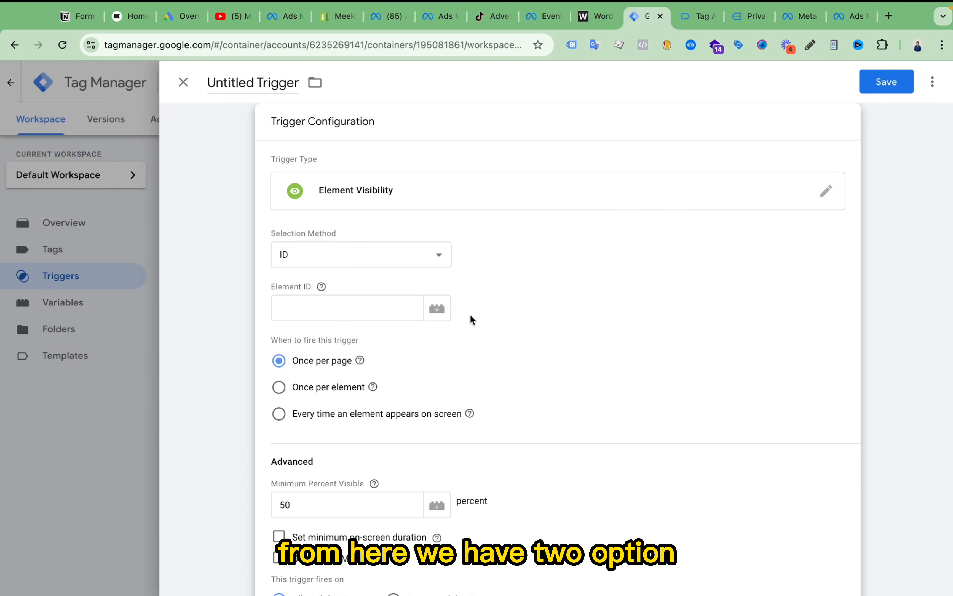
click(393, 254)
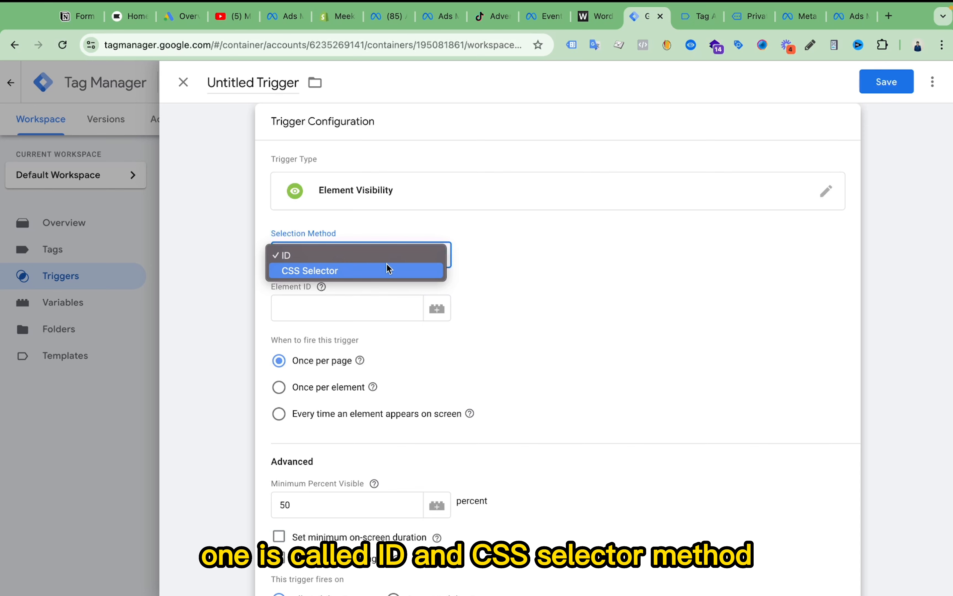
click(358, 258)
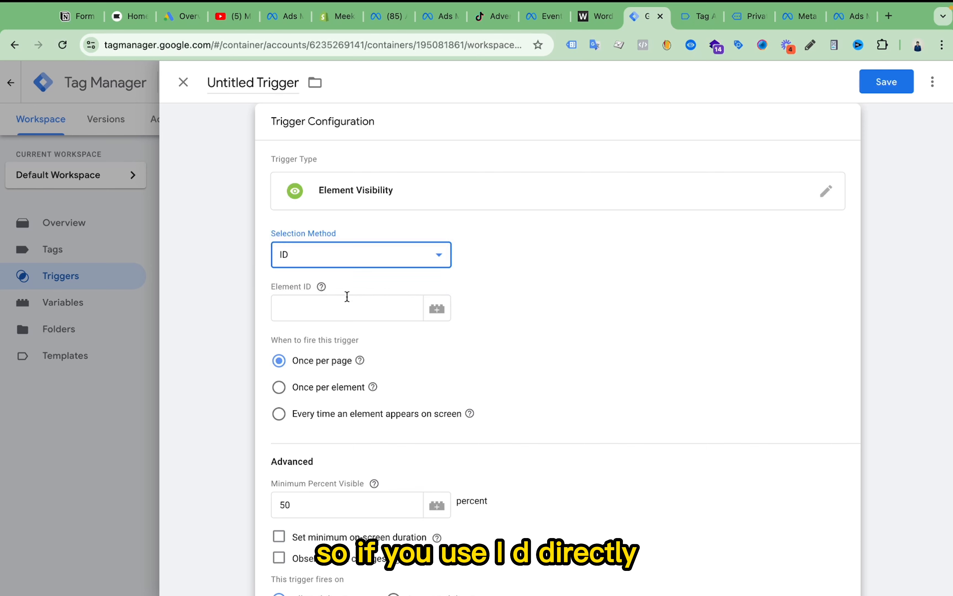
- Switch to WordCounter, locate the tsLeadSuccessMessage id value in the first h1 snippet, and return to the trigger's empty Element ID field in Tag Manager
click(346, 296)
click(595, 16)
click(199, 377)
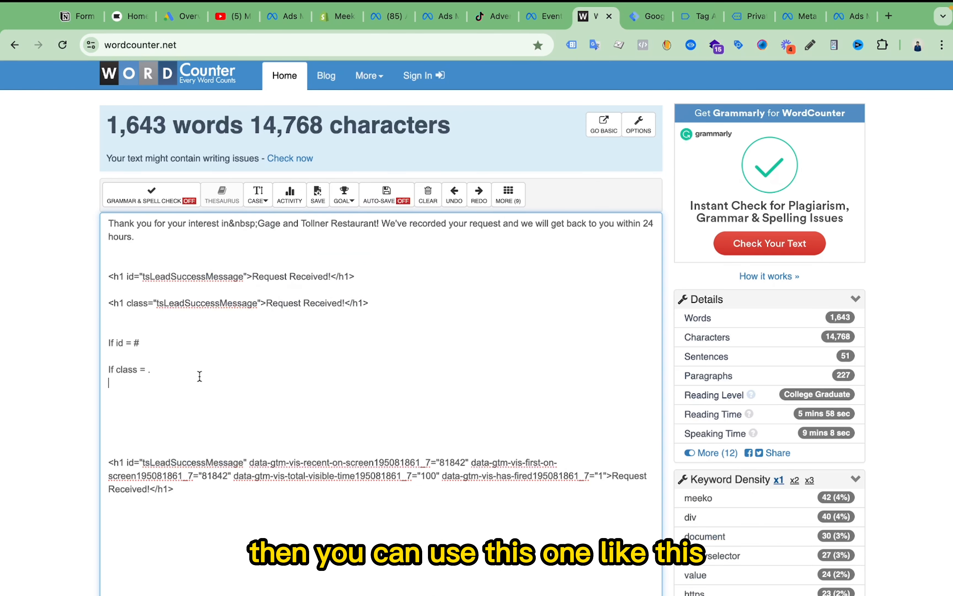
double_click(175, 304)
right_click(175, 303)
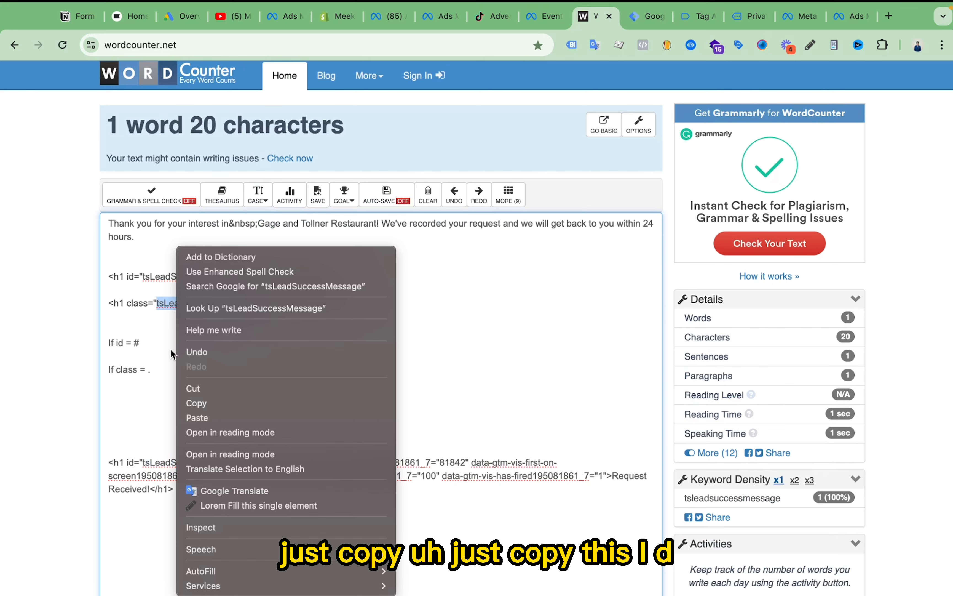
click(167, 282)
double_click(167, 277)
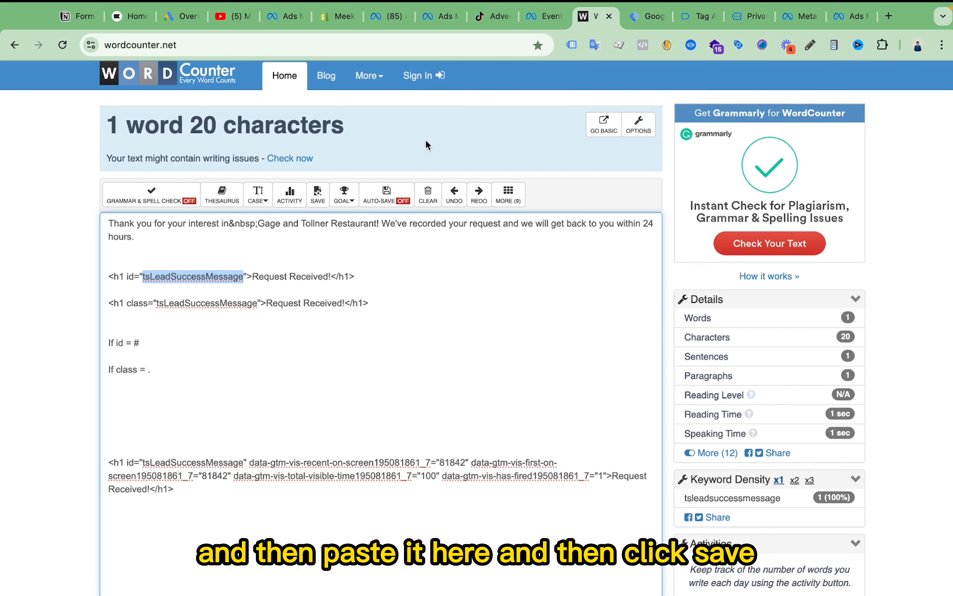
click(650, 22)
scroll(421, 414, down, 1)
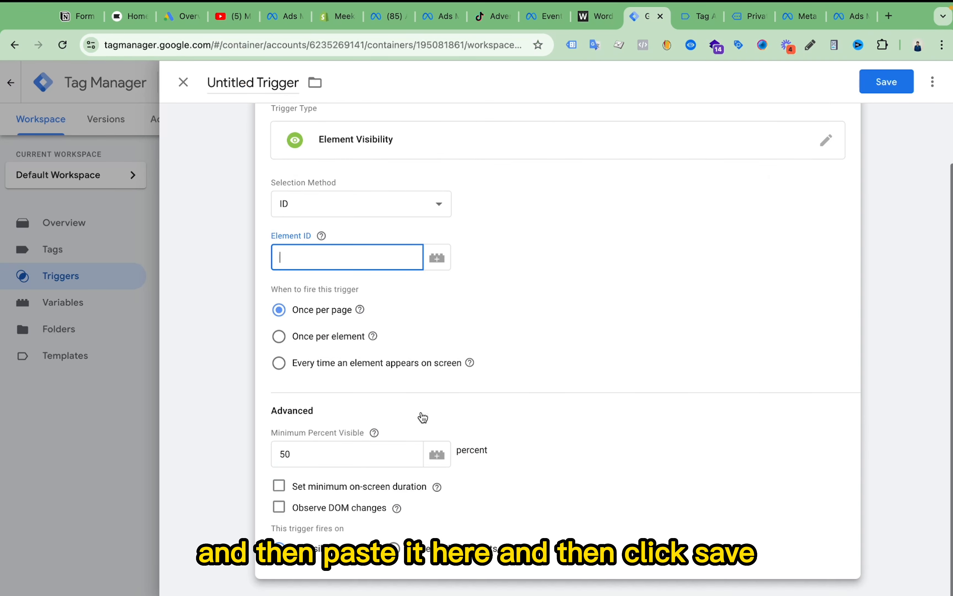
scroll(491, 344, up, 1)
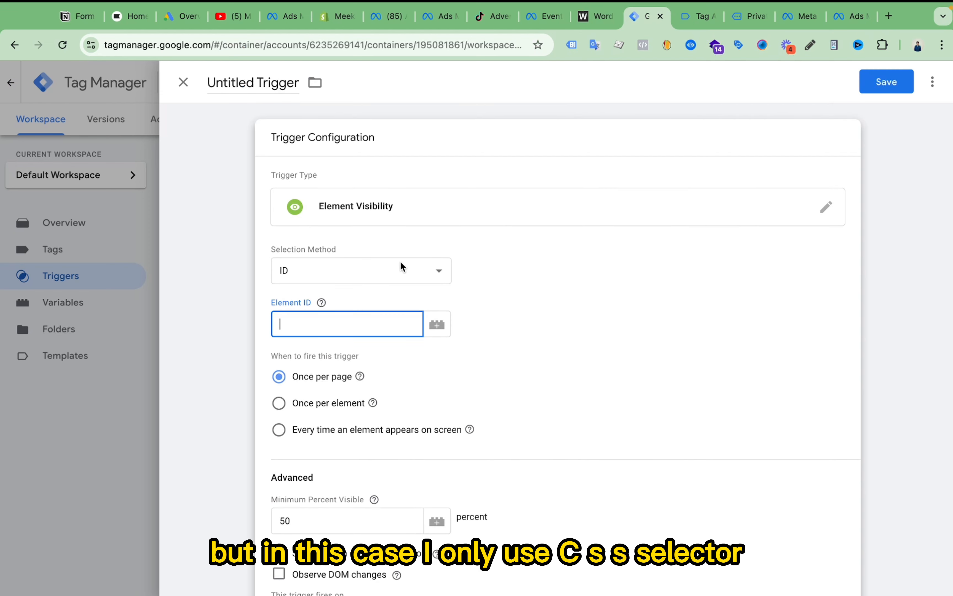
- Change the trigger's selection method to CSS Selector
click(400, 270)
click(336, 277)
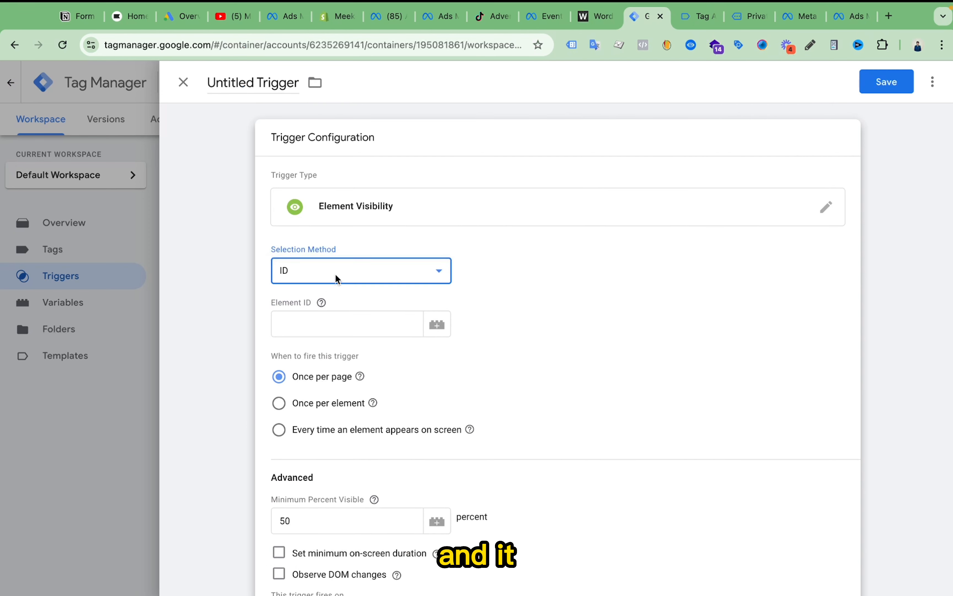
click(334, 280)
click(336, 288)
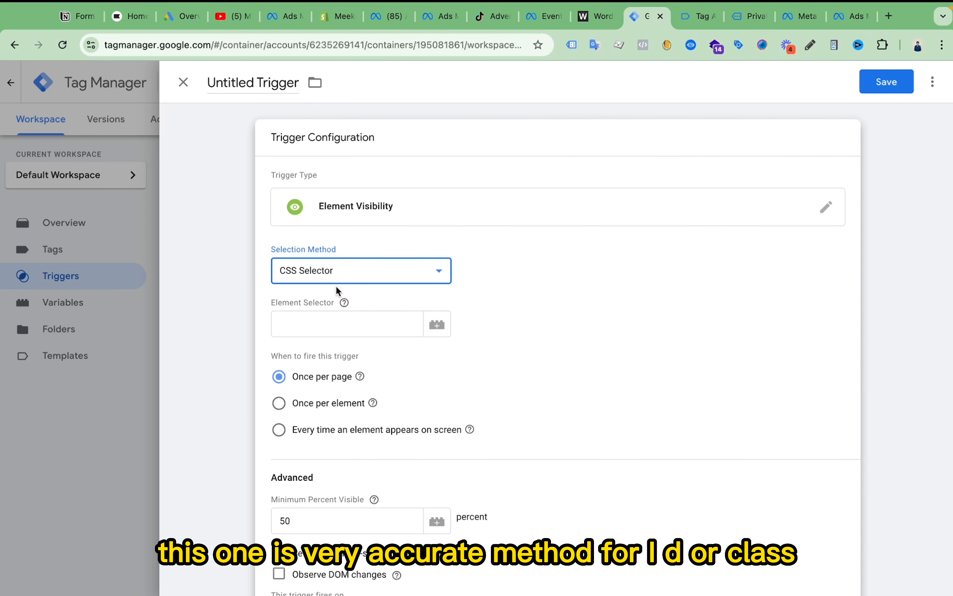
- Copy the id value tsLeadSuccessMessage from the last h1 snippet in WordCounter and paste it as the trigger's Element Selector in Tag Manager
click(332, 327)
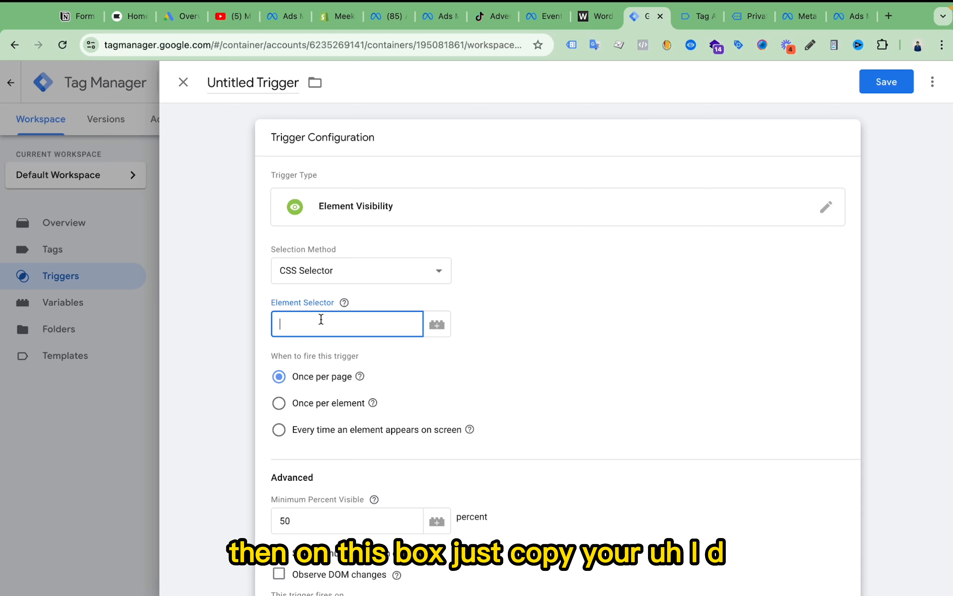
click(628, 6)
click(594, 15)
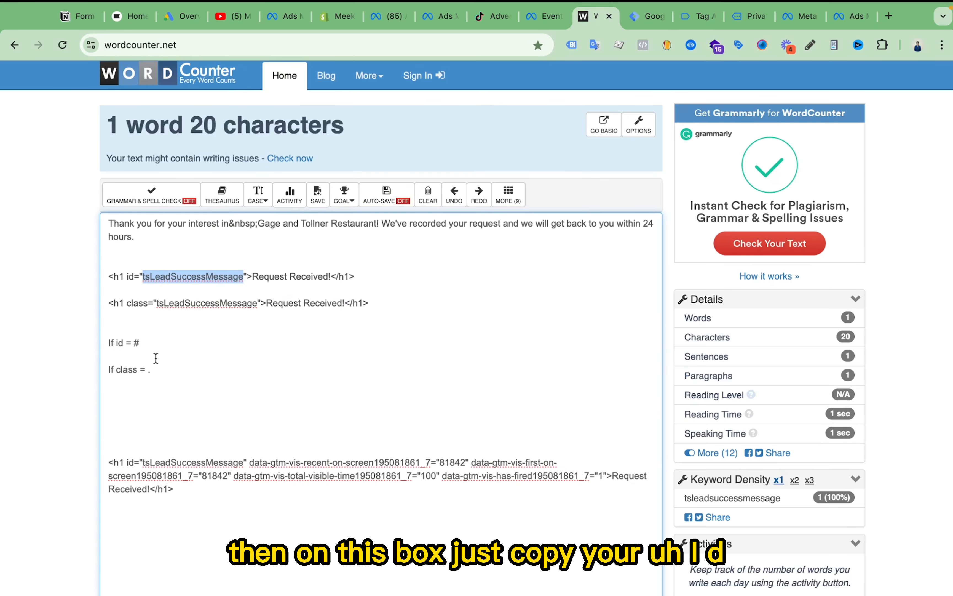
double_click(178, 463)
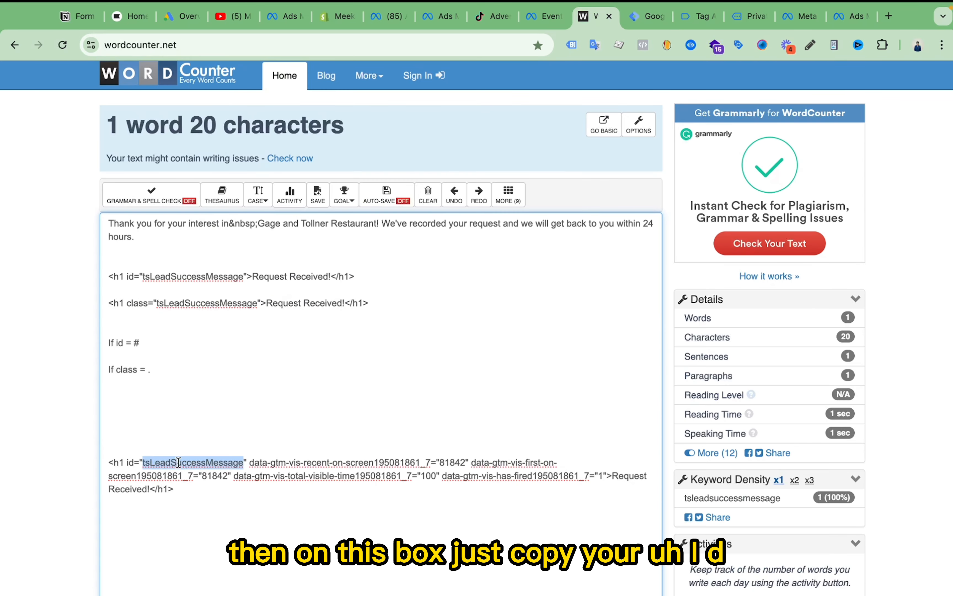
right_click(179, 464)
click(202, 399)
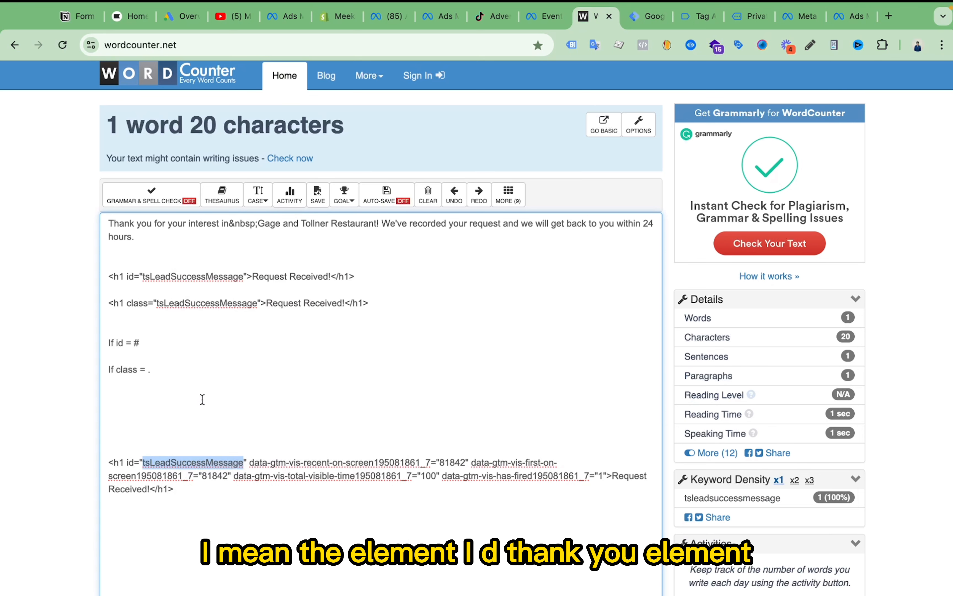
click(640, 17)
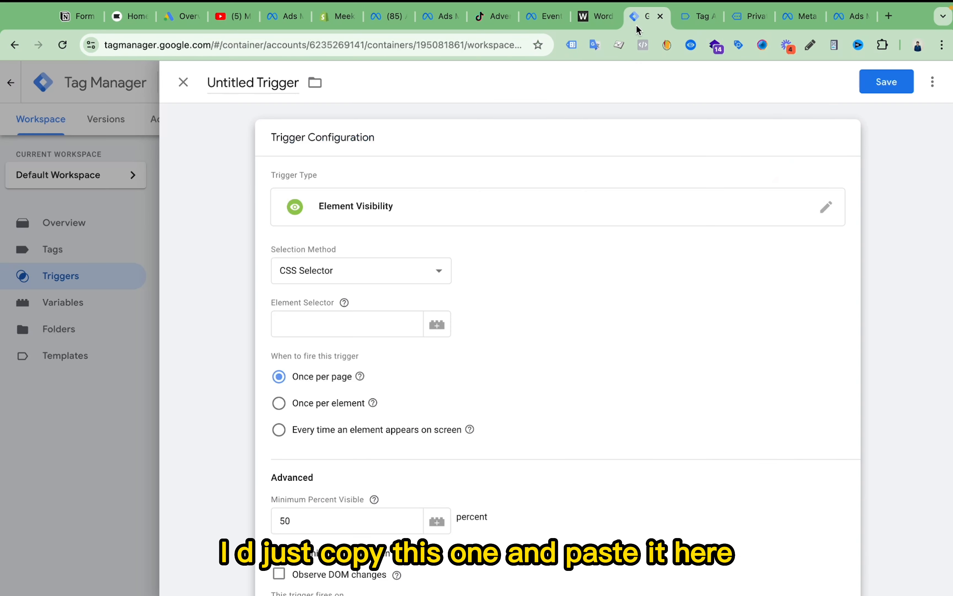
click(374, 320)
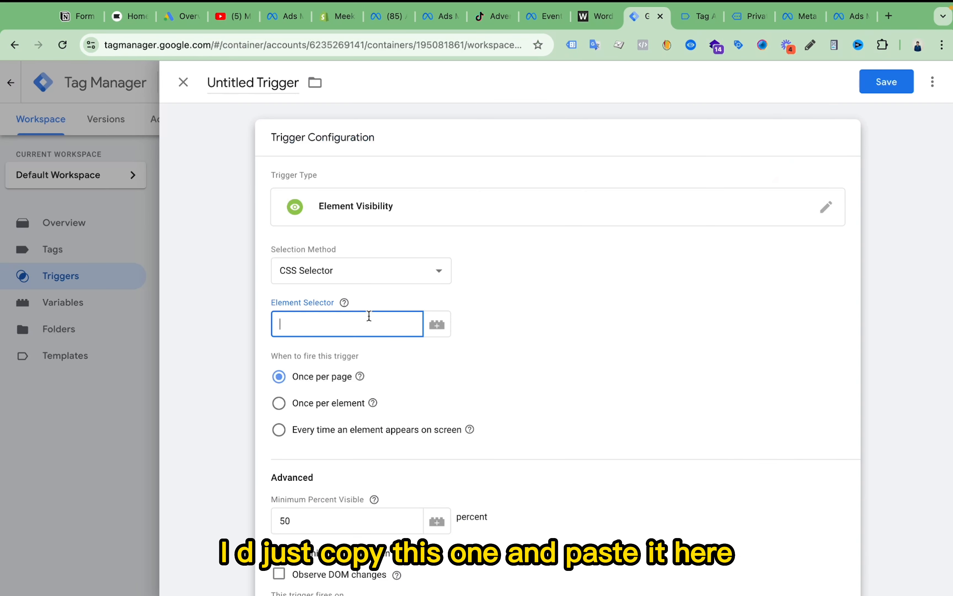
key(ctrl+v)
double_click(359, 321)
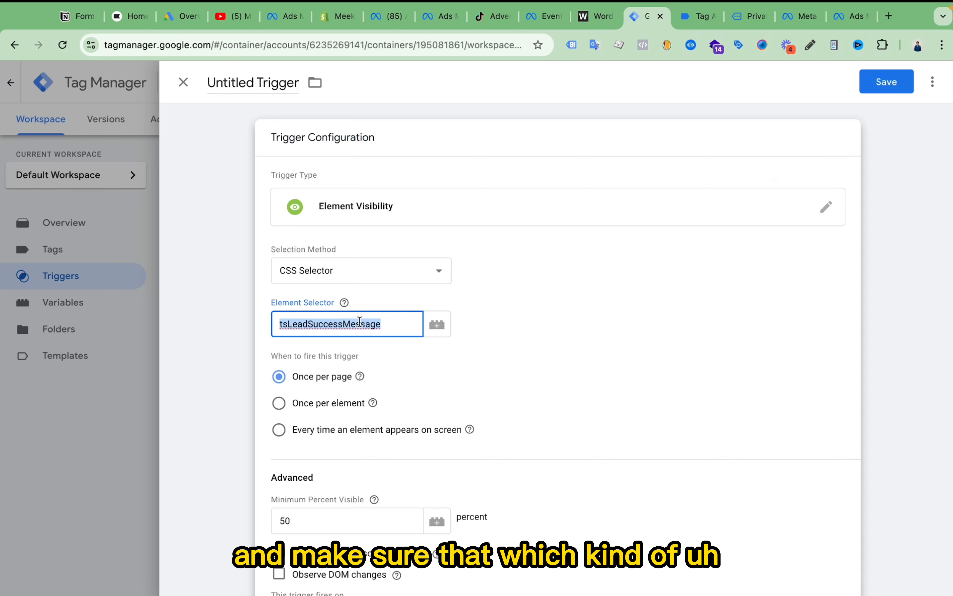
- Review the WordCounter notes to check whether the h1 snippet uses an id or a class and which selector prefix each one needs
click(589, 19)
click(192, 275)
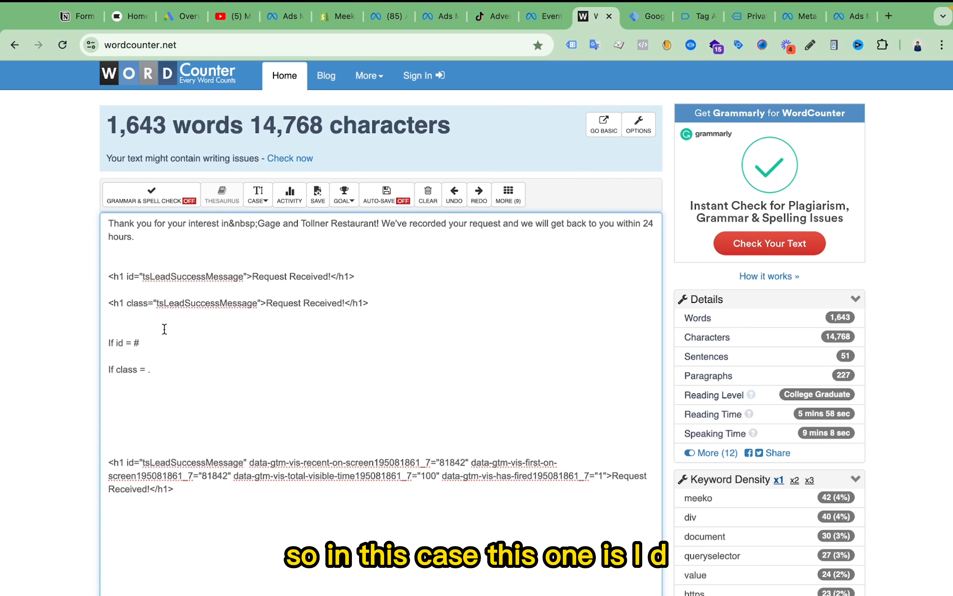
drag(126, 463, 191, 463)
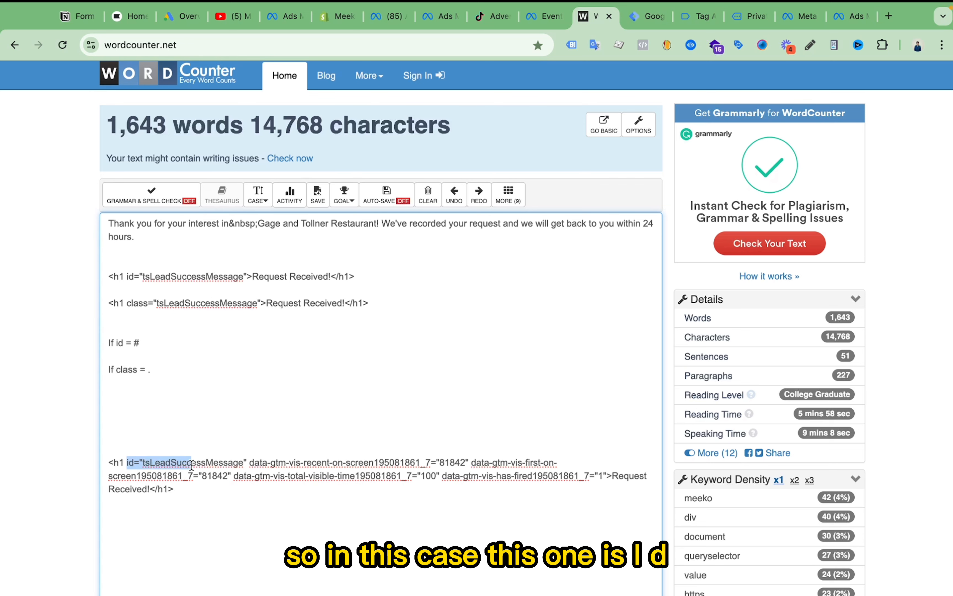
double_click(149, 469)
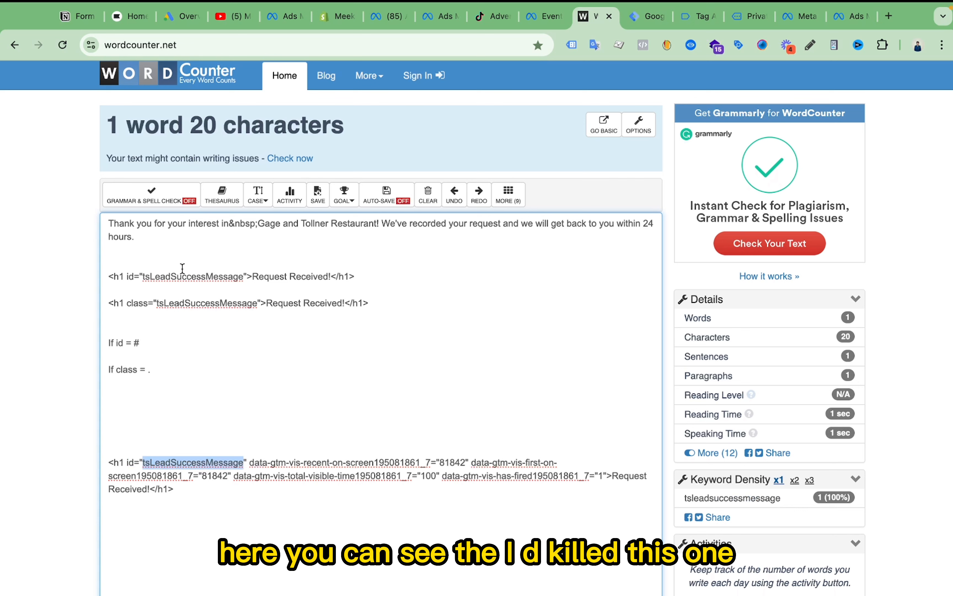
double_click(178, 275)
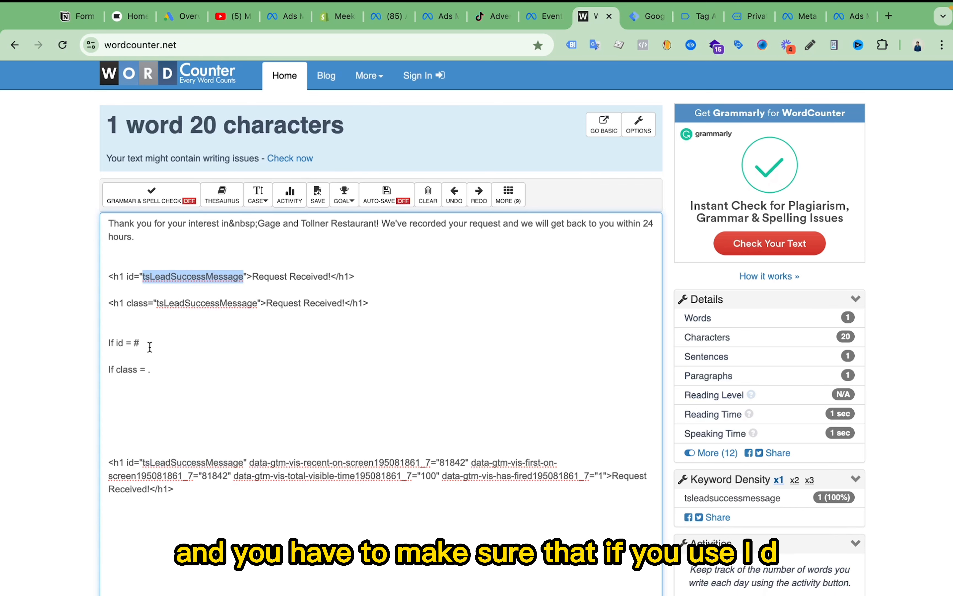
click(117, 343)
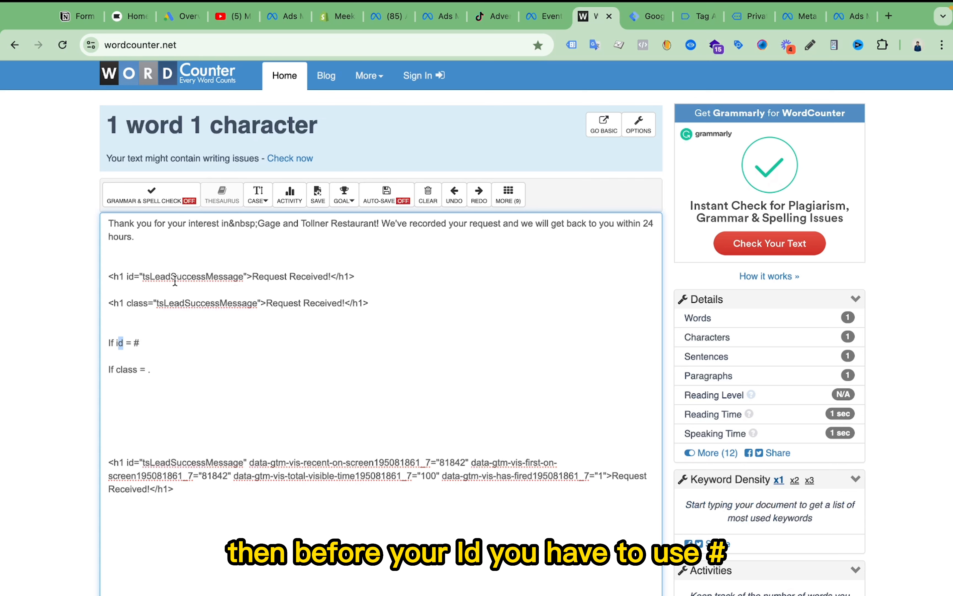
drag(130, 340, 155, 341)
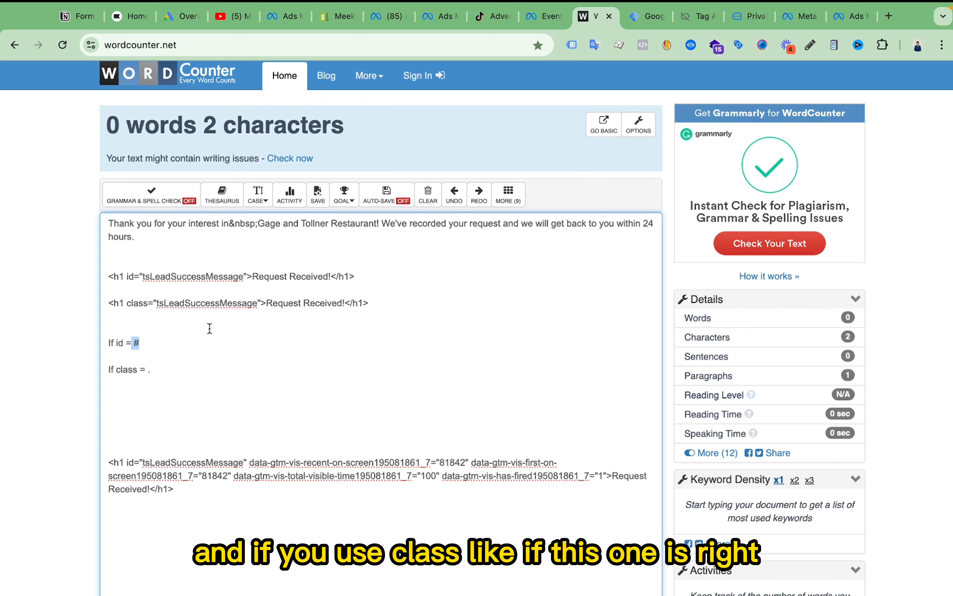
drag(107, 303, 371, 303)
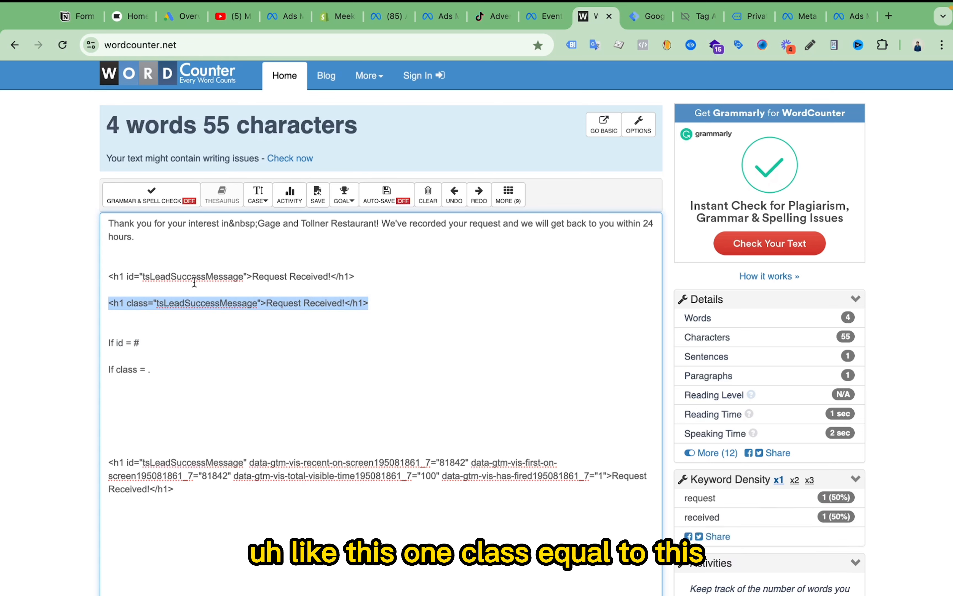
click(133, 304)
click(218, 304)
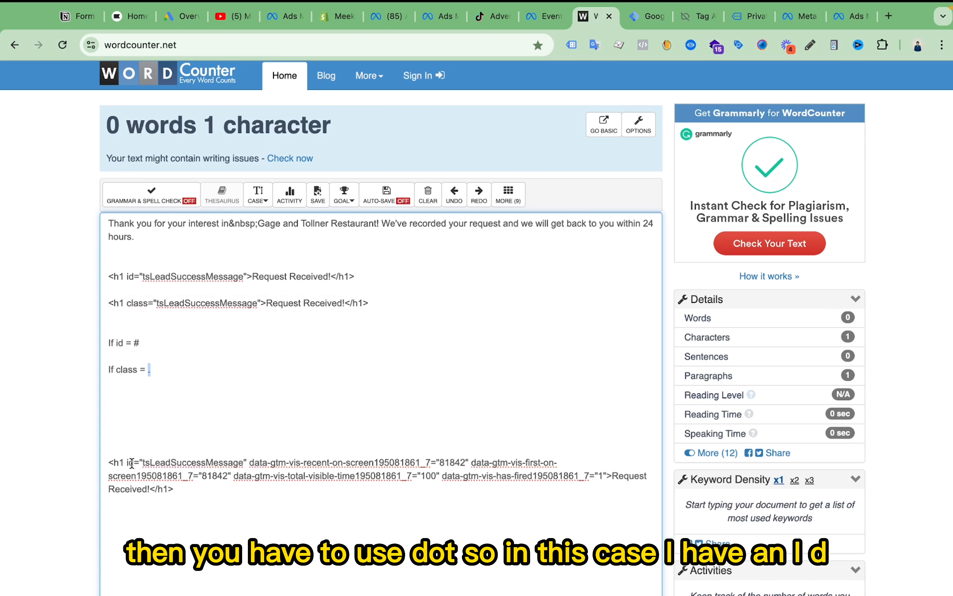
click(161, 369)
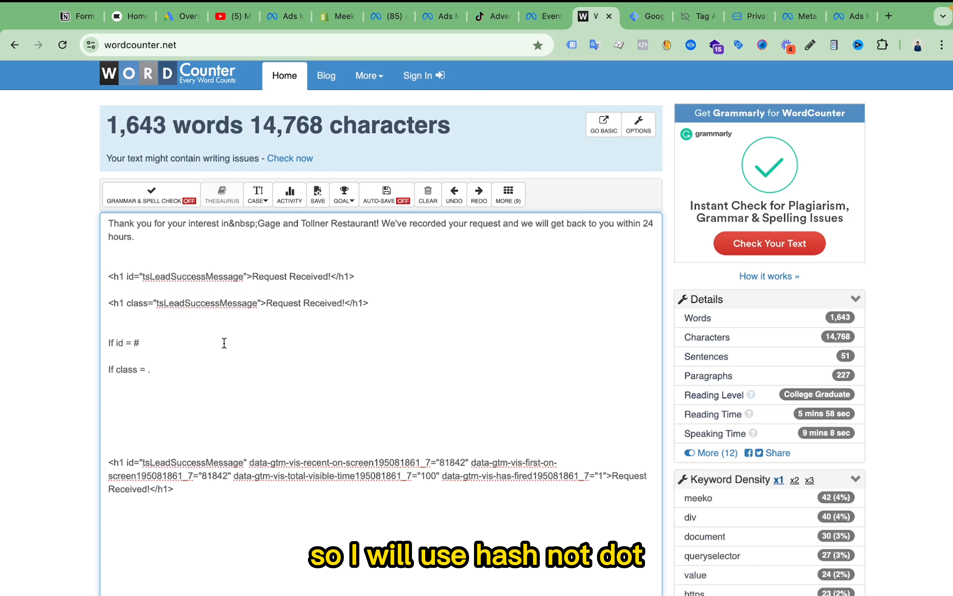
- Switch to Tag Manager and prefix the Element Selector value with a hash so it reads #tsLeadSuccessMessage
click(649, 15)
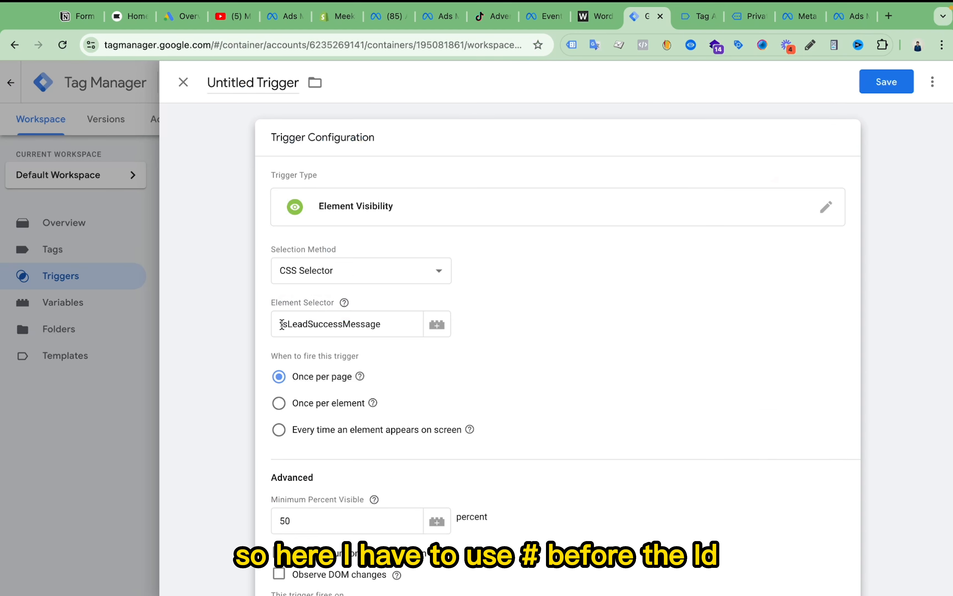
click(282, 324)
text(#)
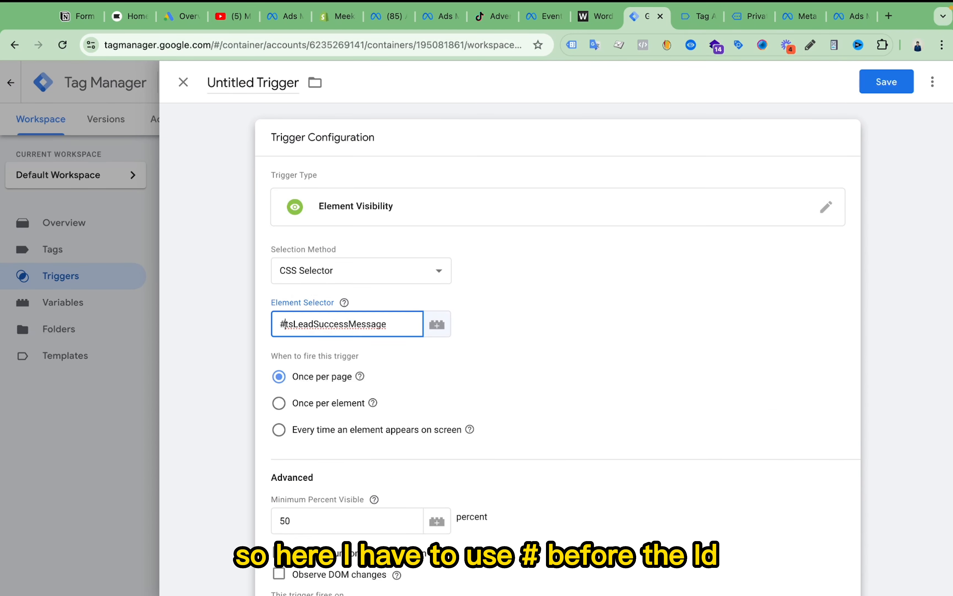
triple_click(327, 329)
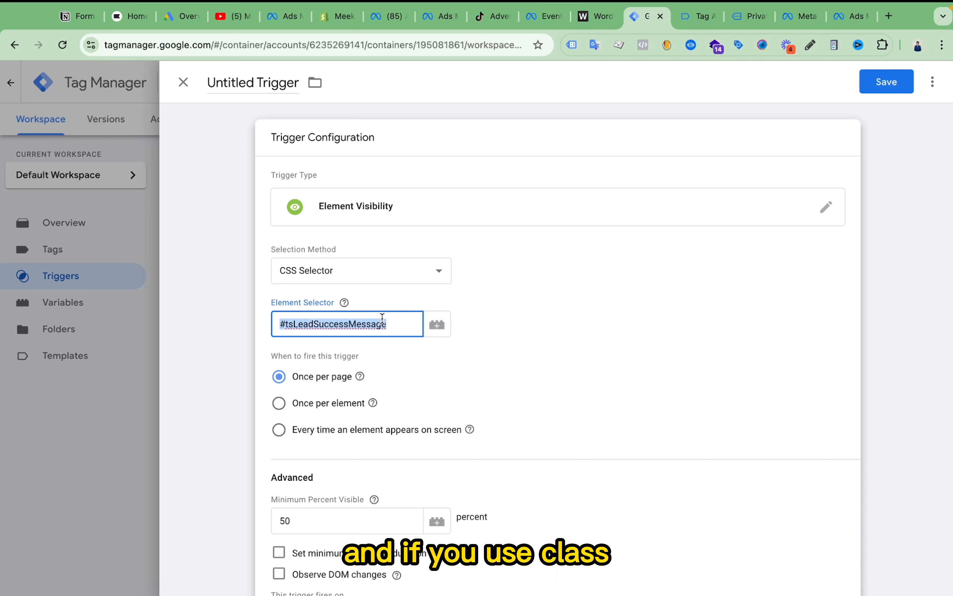
click(383, 321)
- Try a dot prefix as for a class, .tsLeadSuccessMessage, in the Element Selector and restore the hash prefix
double_click(343, 322)
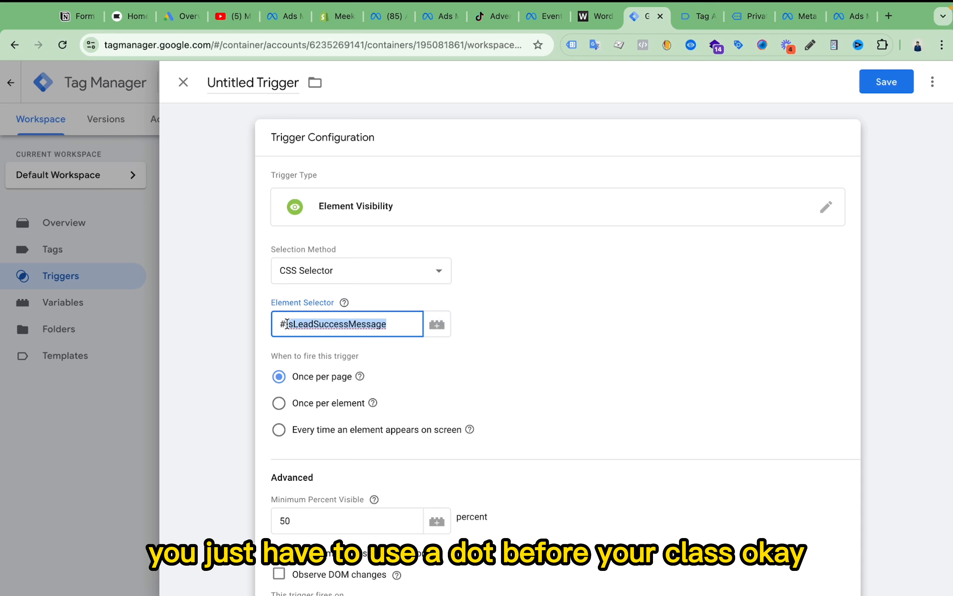
click(286, 324)
key(BackSpace)
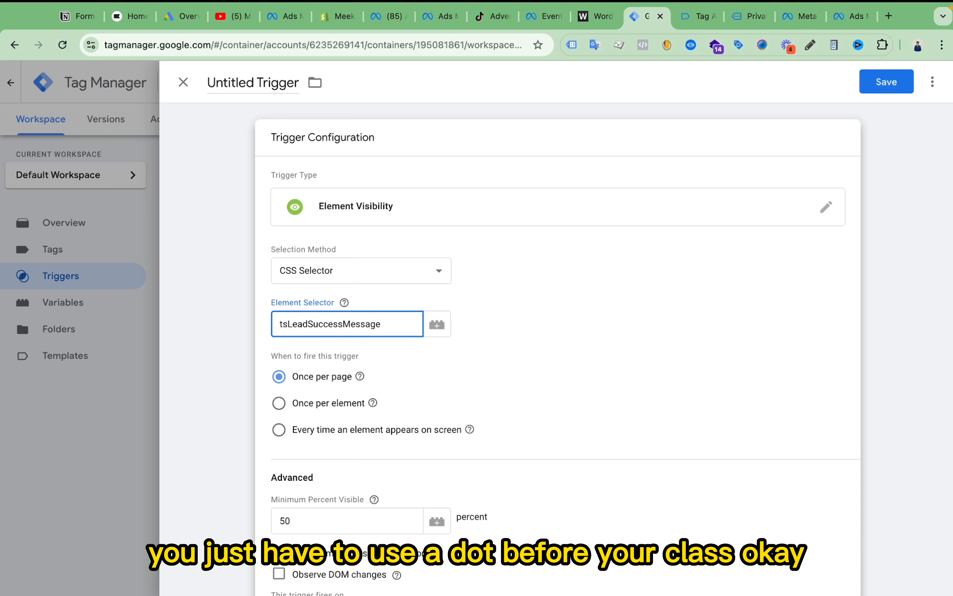
text(.)
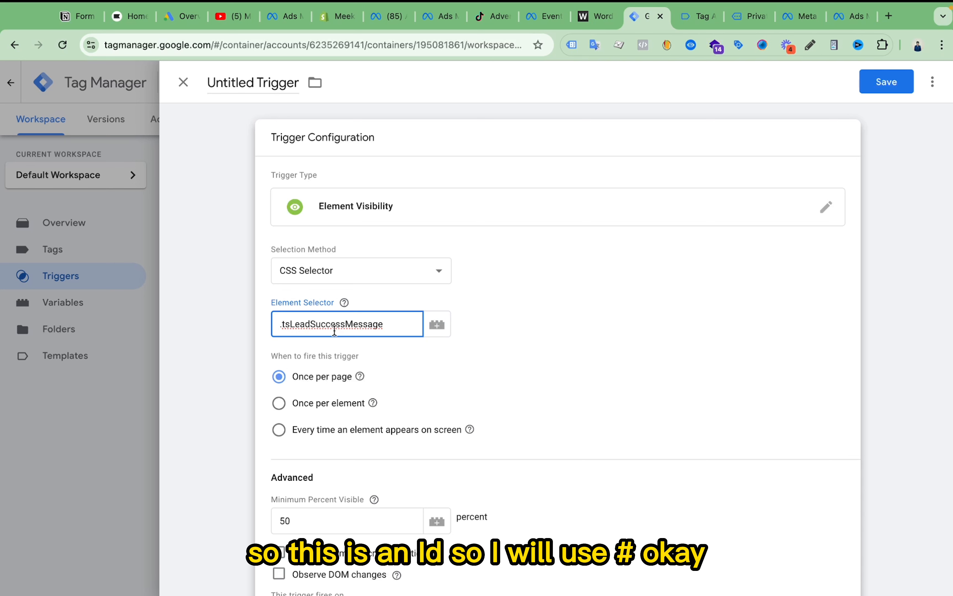
key(BackSpace)
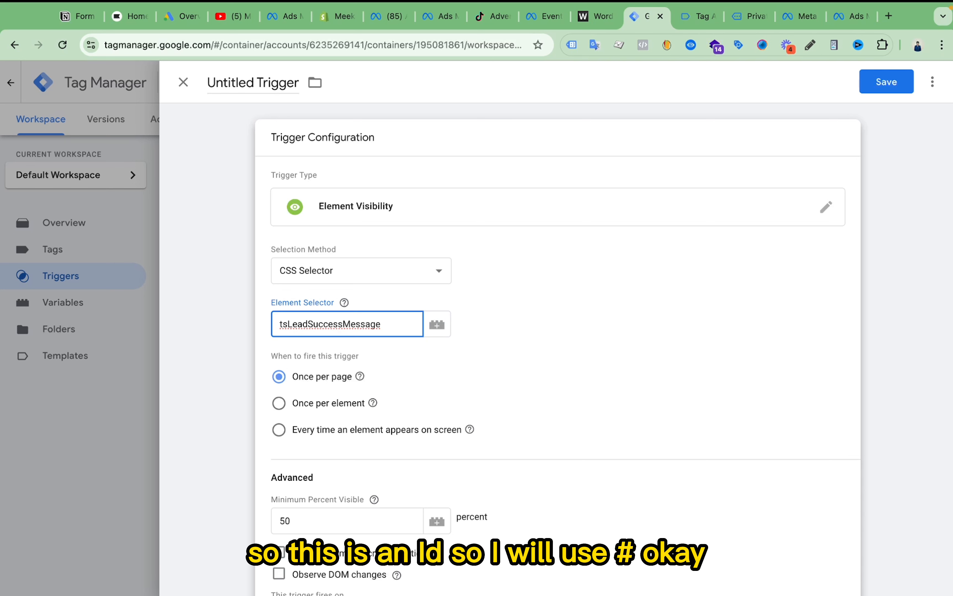
text(#)
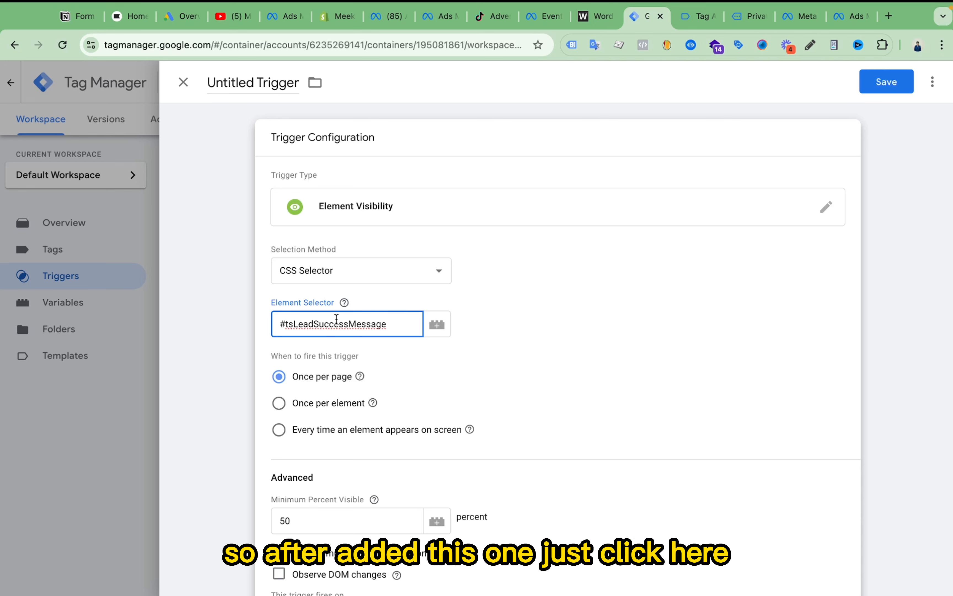
- Enable Observe DOM changes for the Element Visibility trigger that uses the #tsLeadSuccessMessage selector
triple_click(337, 321)
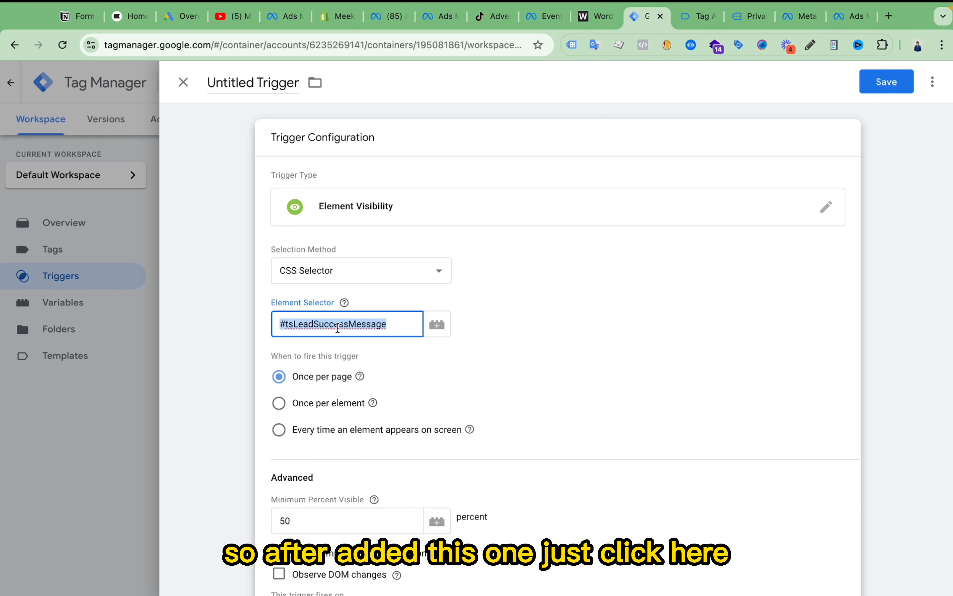
scroll(487, 375, down, 2)
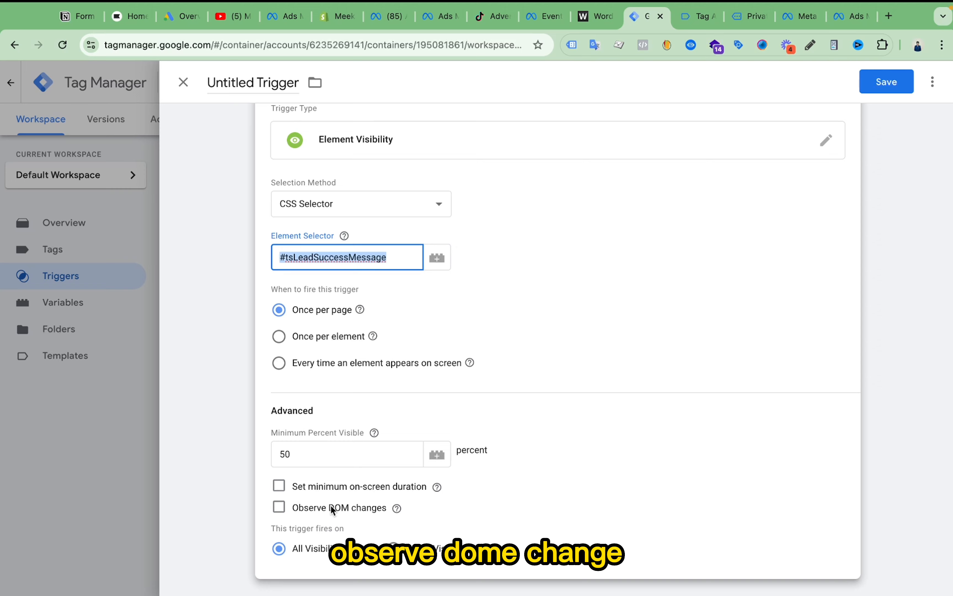
click(290, 514)
scroll(564, 398, down, 2)
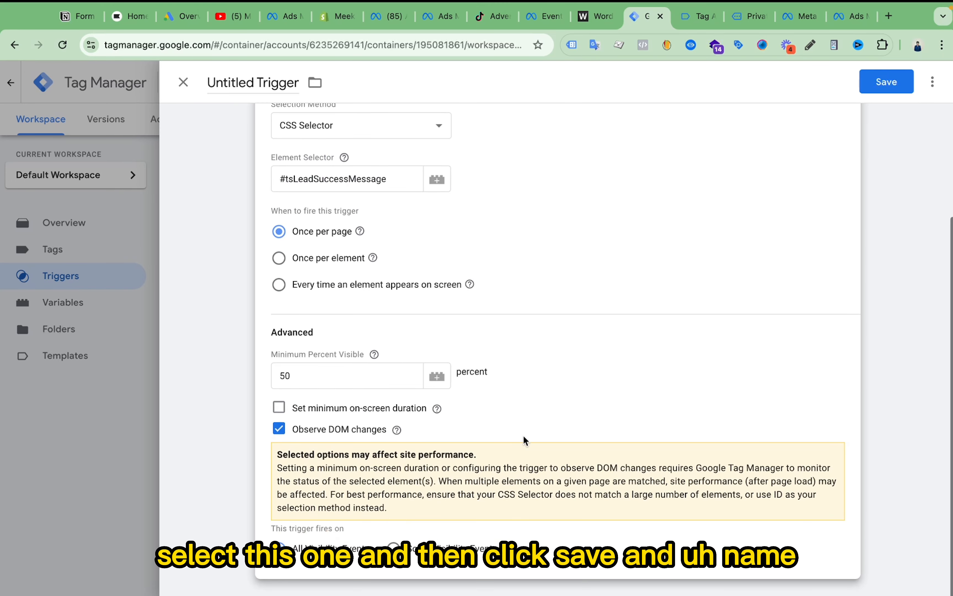
scroll(685, 130, up, 5)
- Start saving the trigger, cancel the naming prompt, and close the untitled trigger without saving it
click(886, 81)
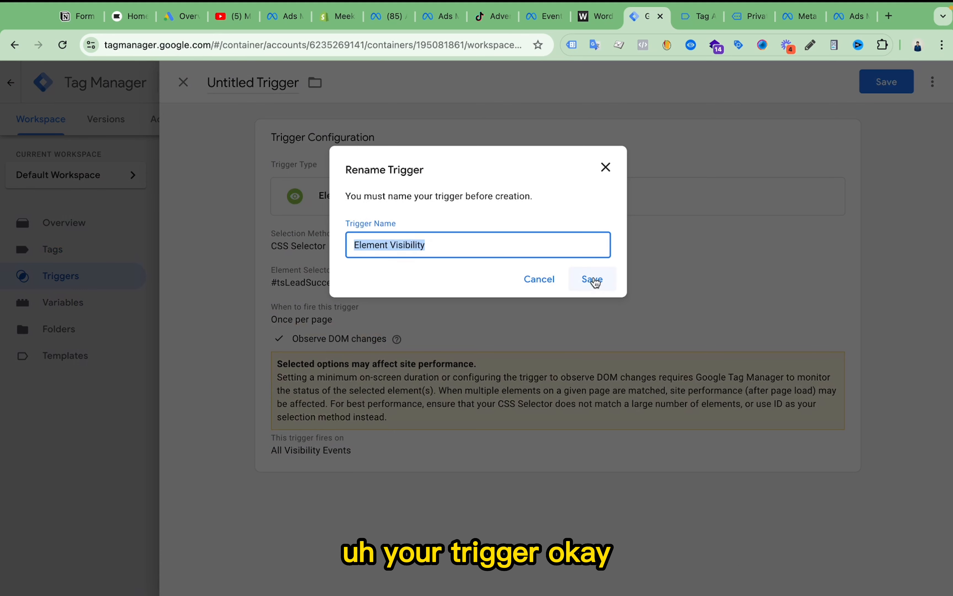
click(543, 281)
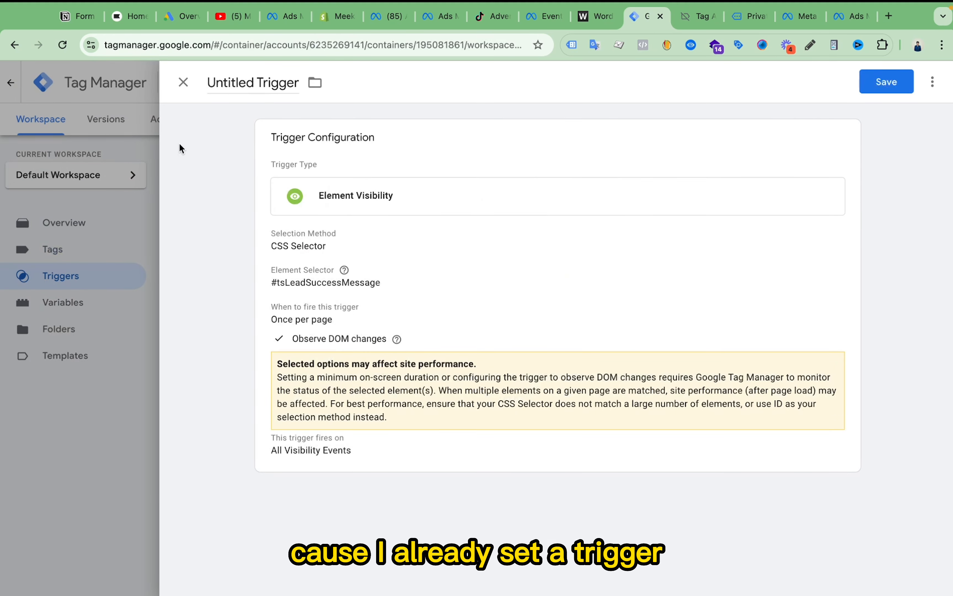
click(191, 87)
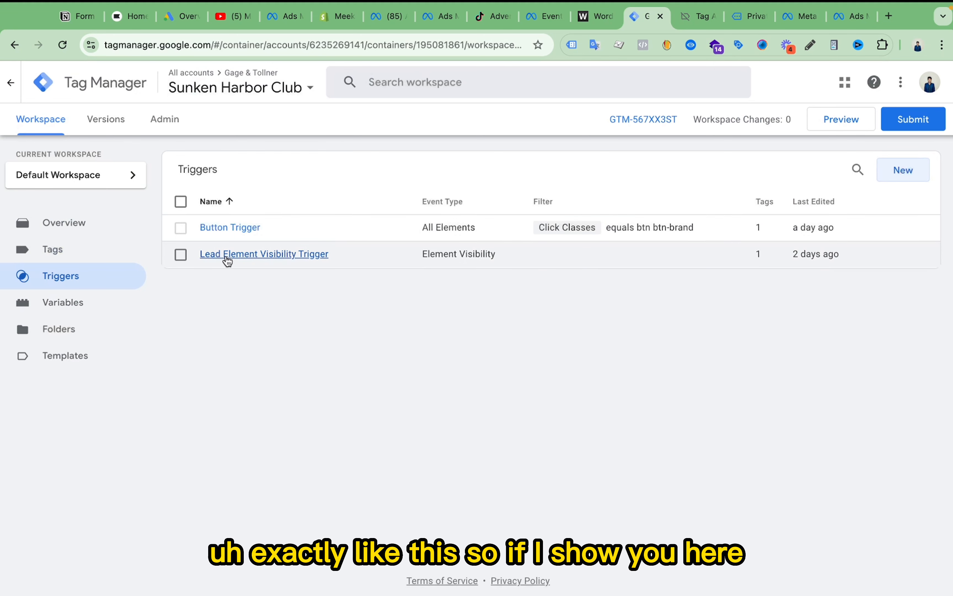
- Open the existing Lead Element Visibility Trigger to review its name, selector and DOM option, and close it unchanged
click(287, 255)
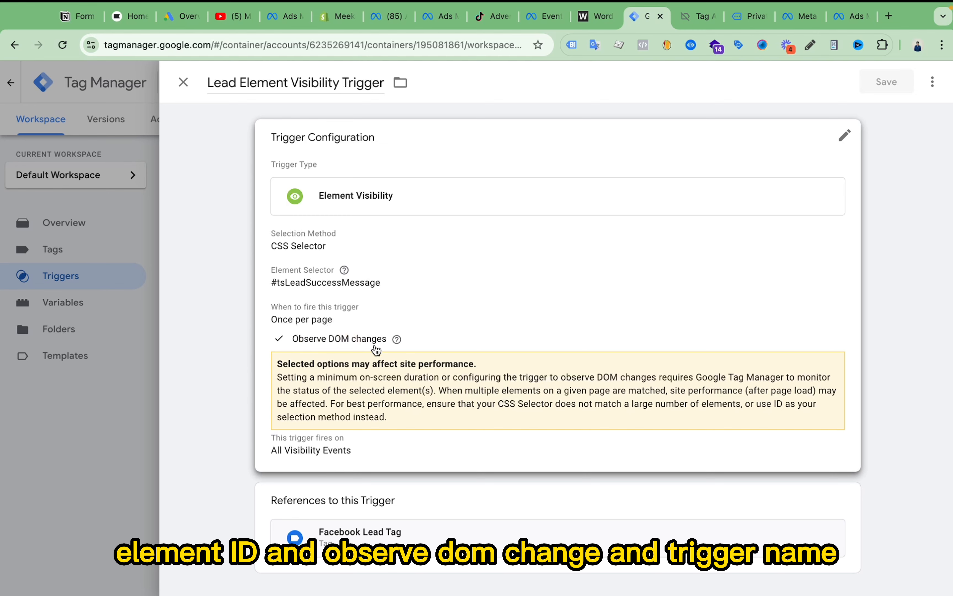
drag(212, 81, 345, 81)
click(551, 95)
click(56, 465)
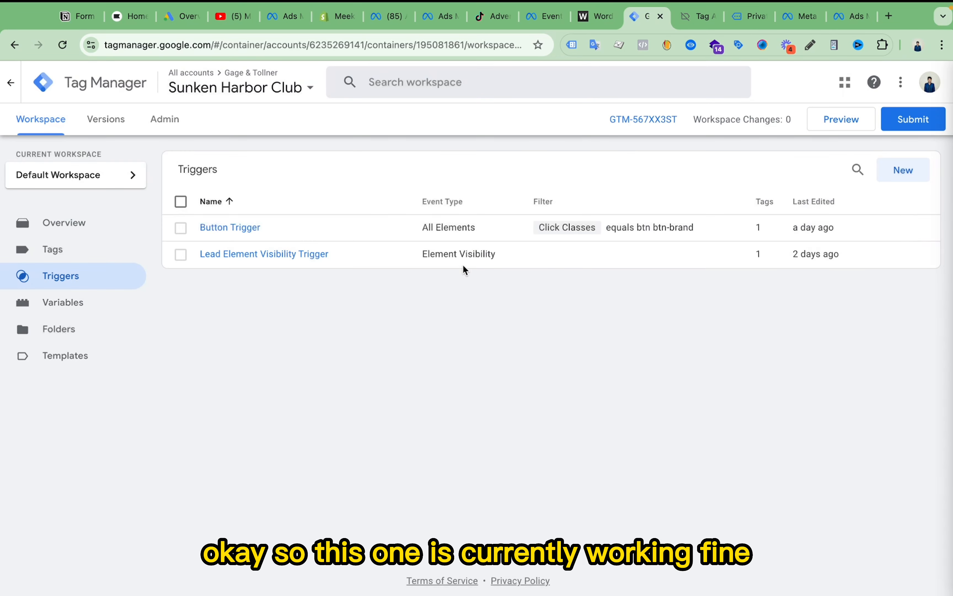
- Switch to Tag Assistant, dismiss the connection dialog, and compare the debug summary with the Request Received message on the Private Events page
click(699, 17)
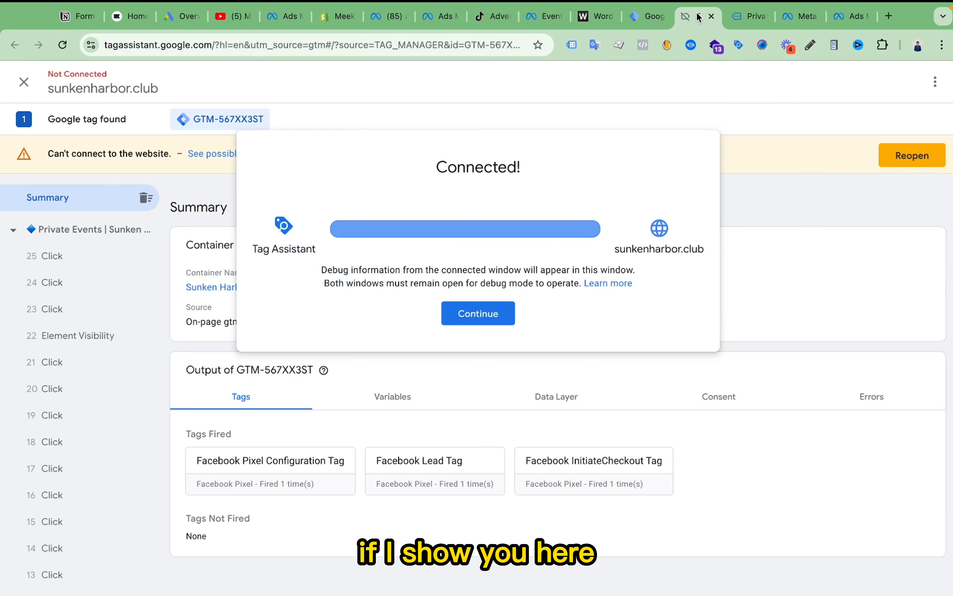
click(475, 320)
key(ctrl+Tab)
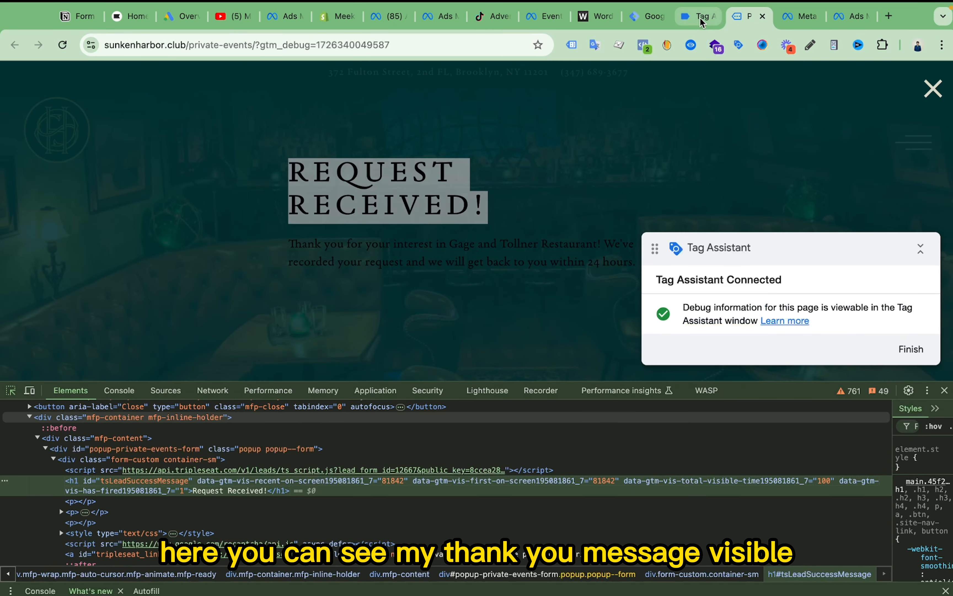
click(701, 18)
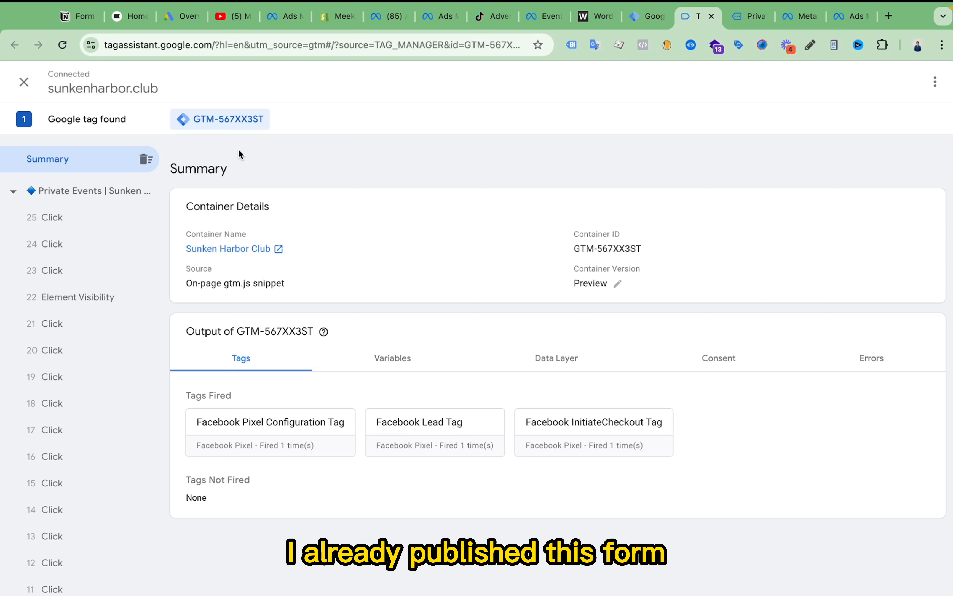
click(743, 16)
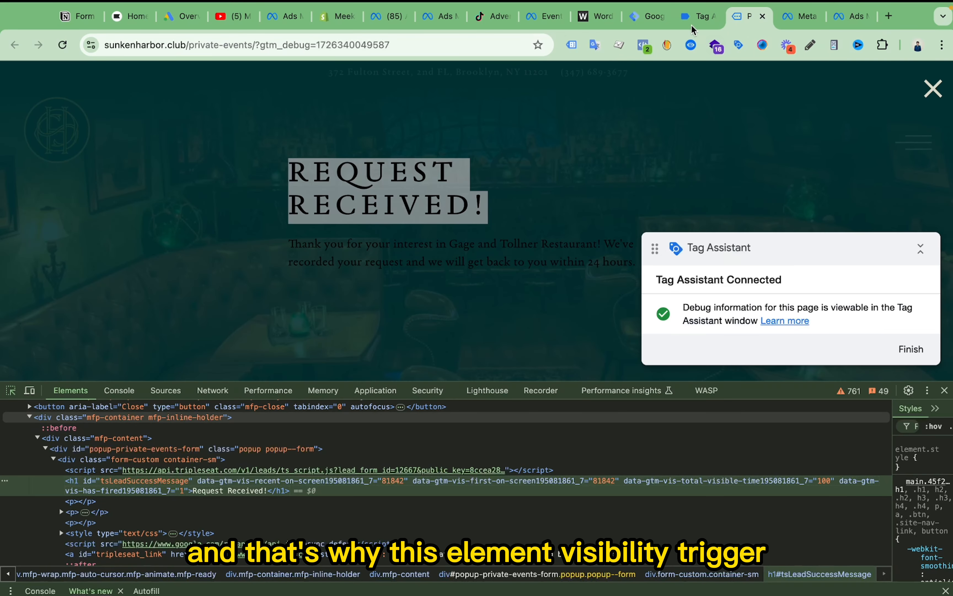
click(691, 25)
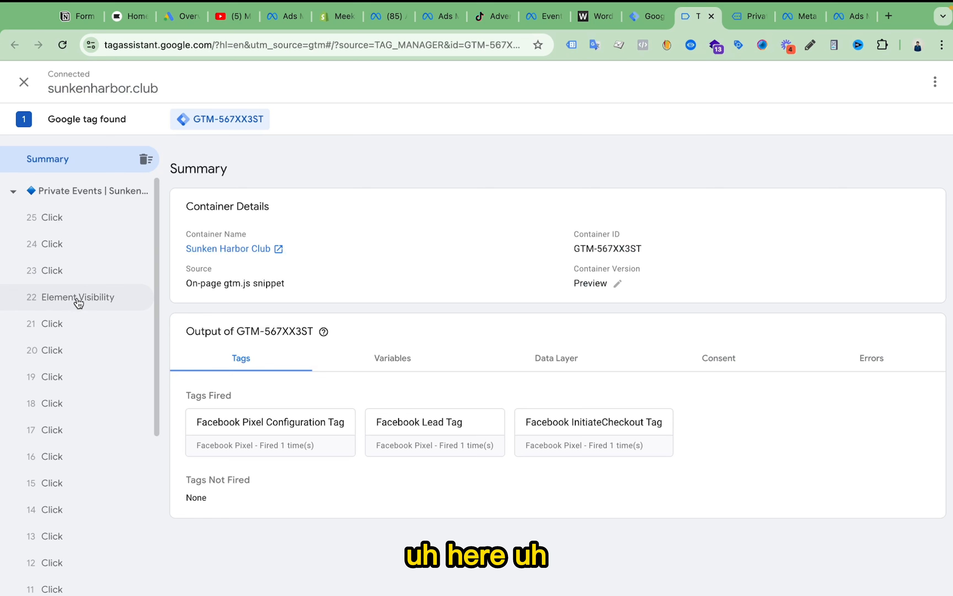
- Inspect the Element Visibility event in Tag Assistant, checking its data layer event name and which tags fired
click(98, 302)
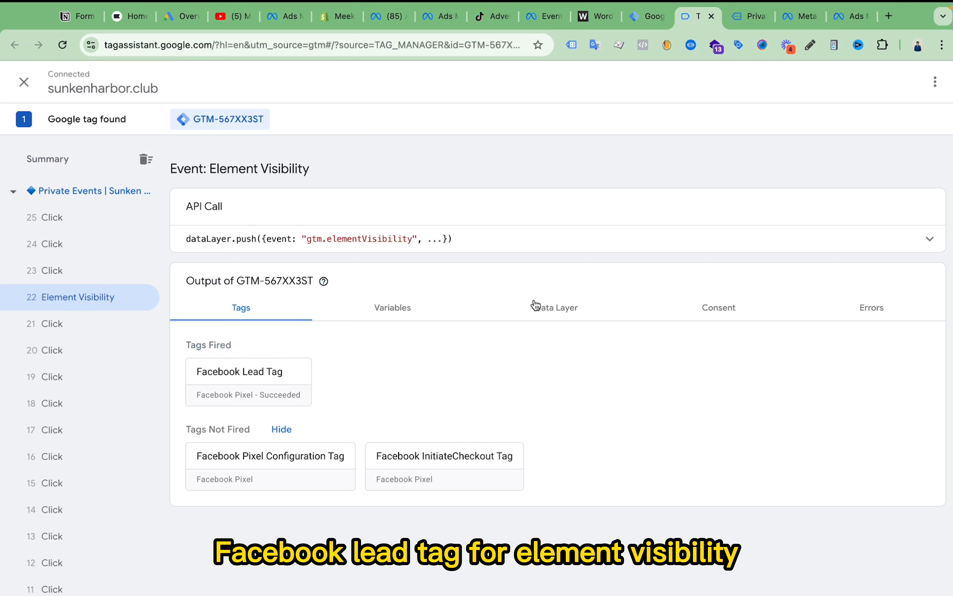
click(526, 305)
click(330, 383)
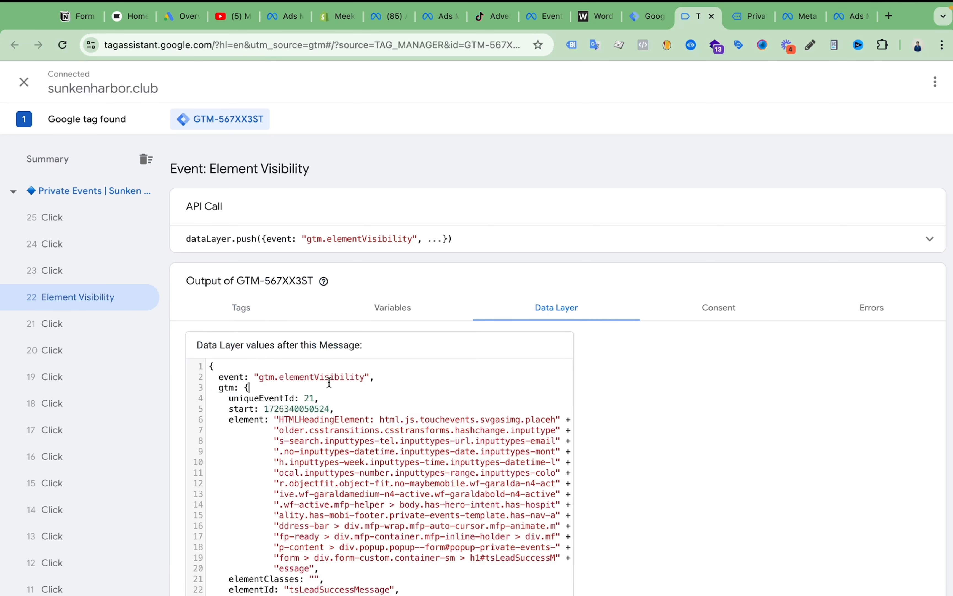
double_click(339, 377)
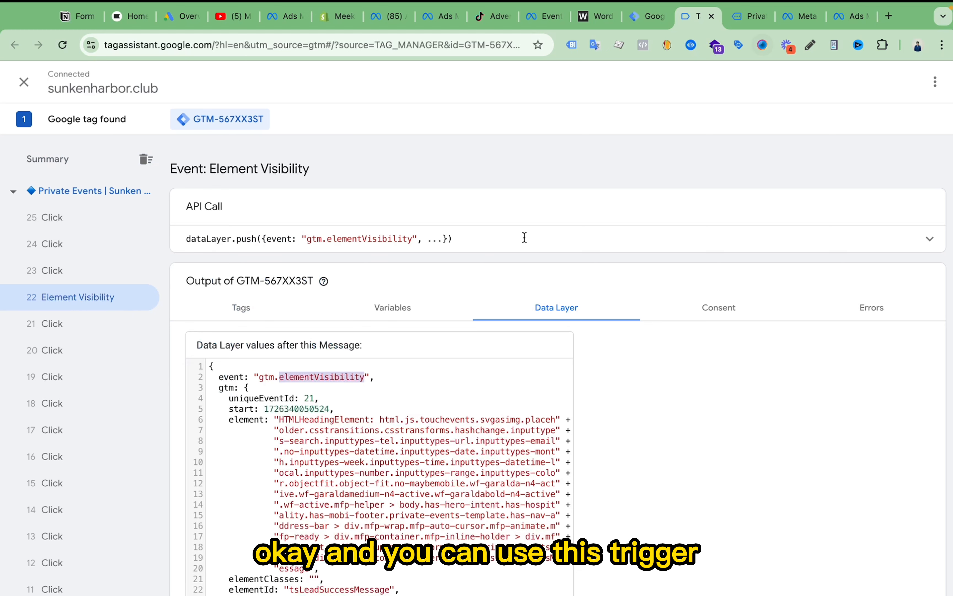
click(241, 307)
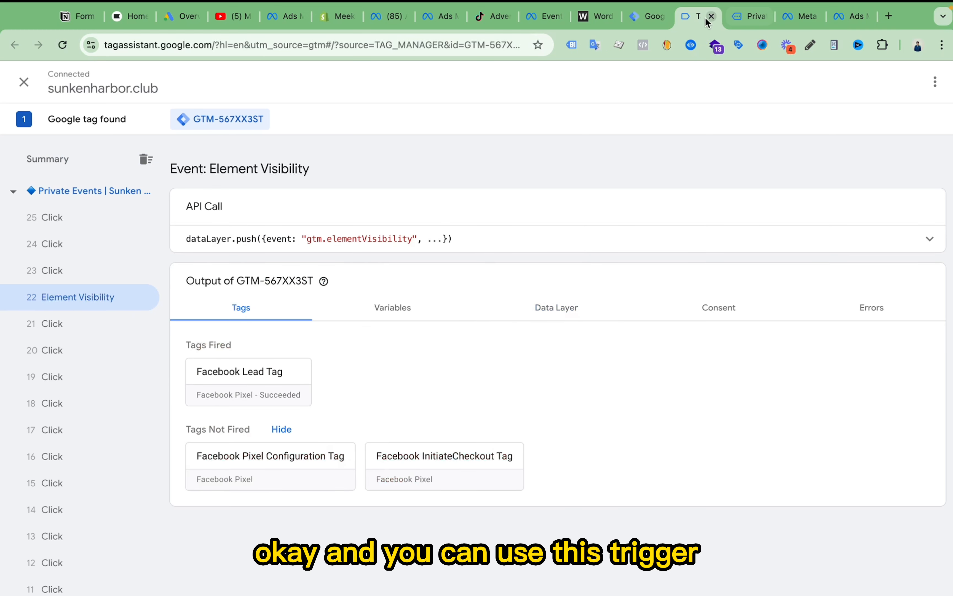
- Recheck the Tag Manager trigger list, the event's data layer in Tag Assistant, and the success message on the Private Events page
click(644, 18)
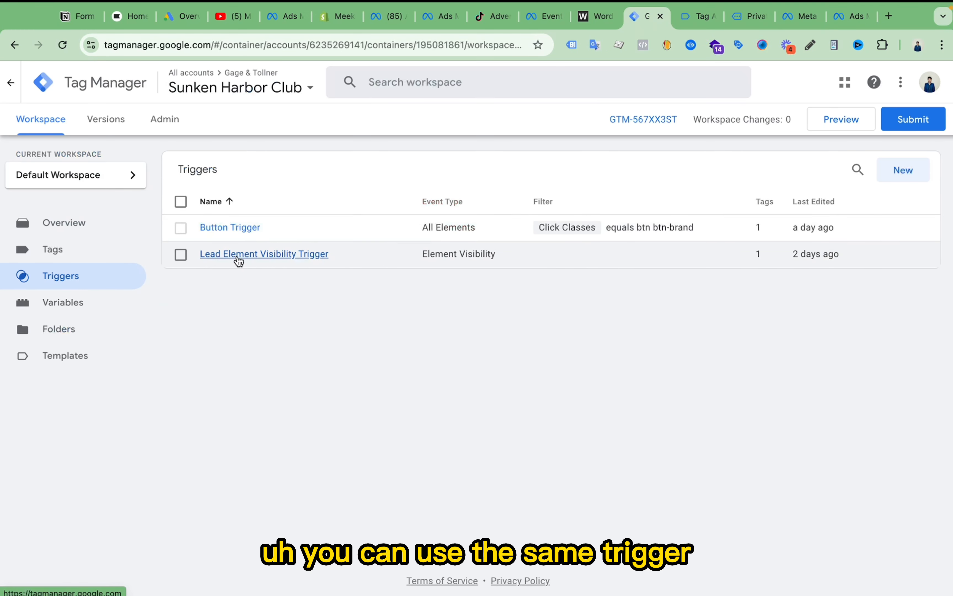
click(700, 21)
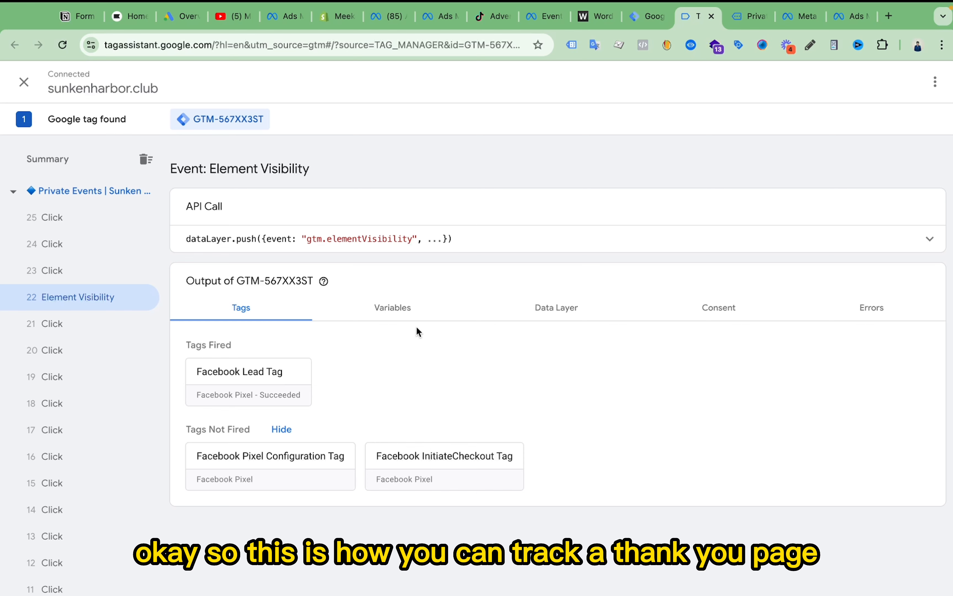
click(570, 315)
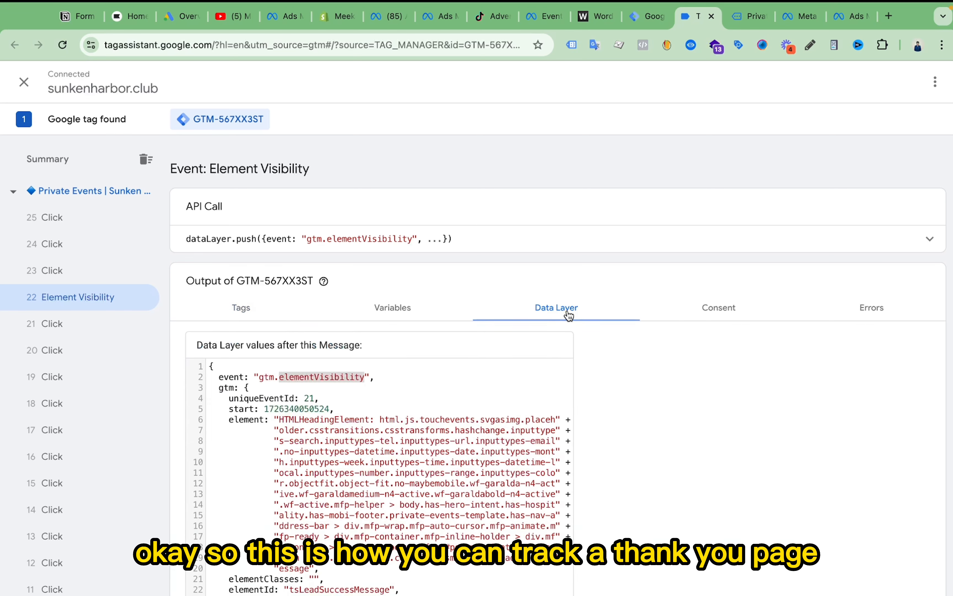
click(746, 18)
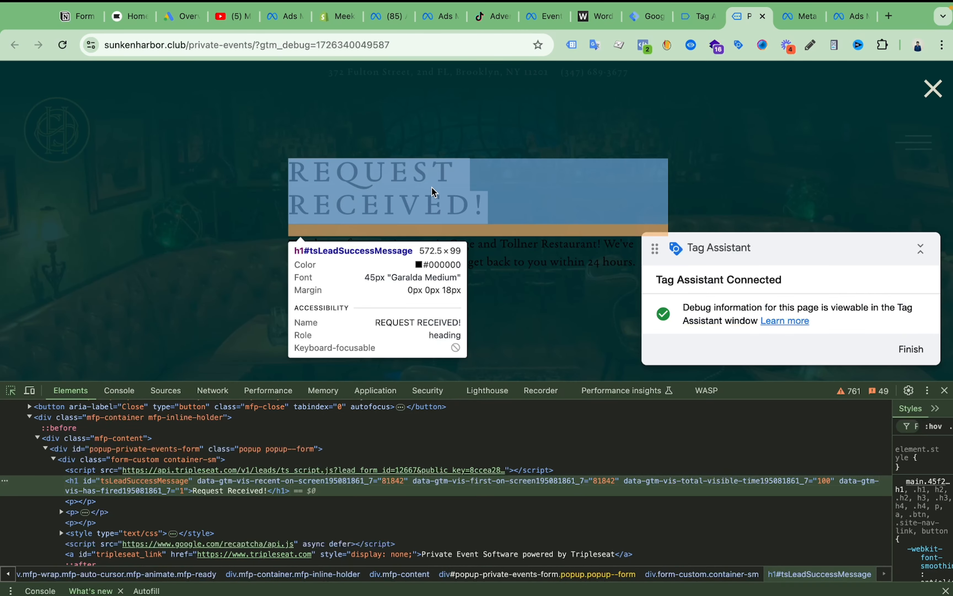